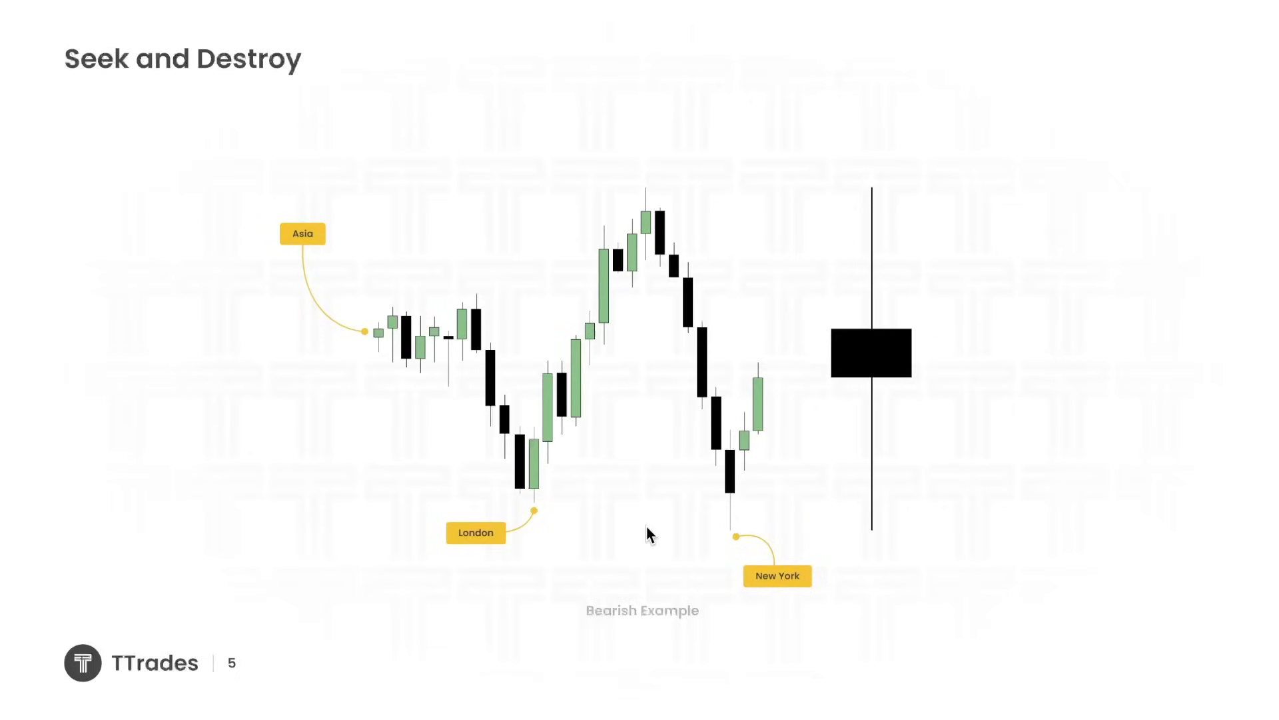
- Step through the bearish example's London zones and New York drop to the slide showing the Asia range lines
{"action": "left_click", "coordinate": [646, 527]}
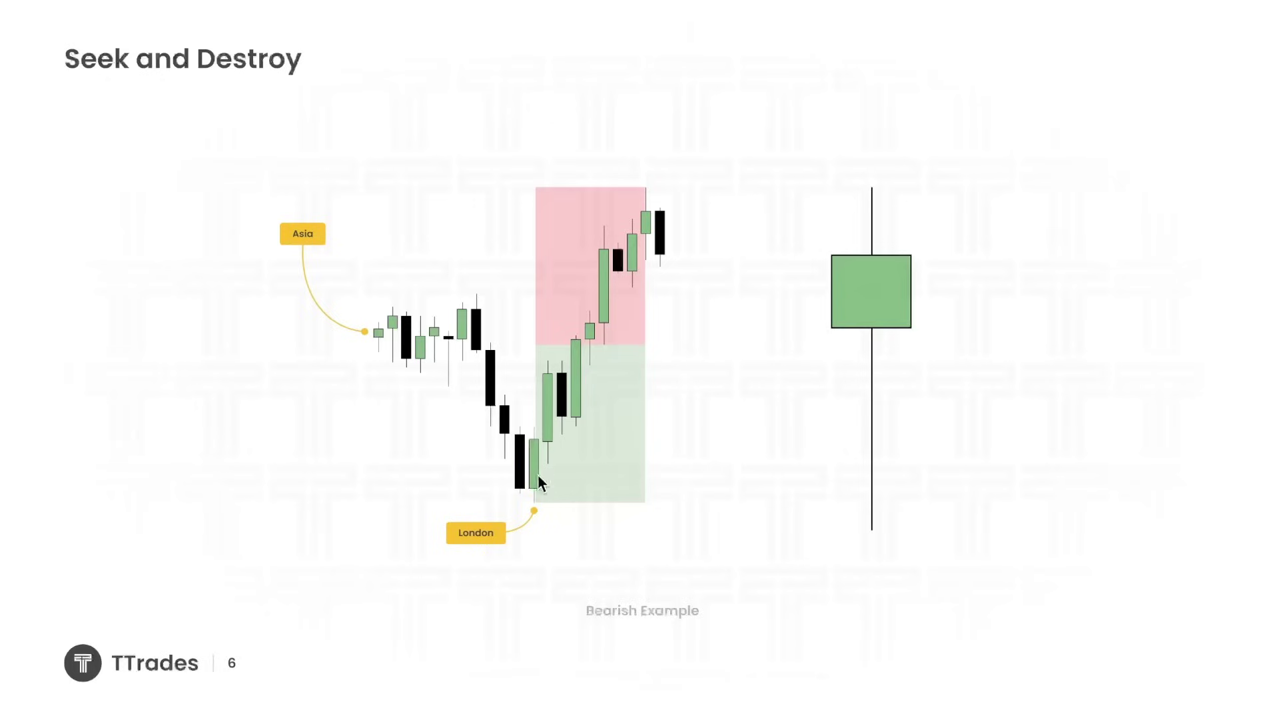
{"action": "left_click", "coordinate": [699, 497]}
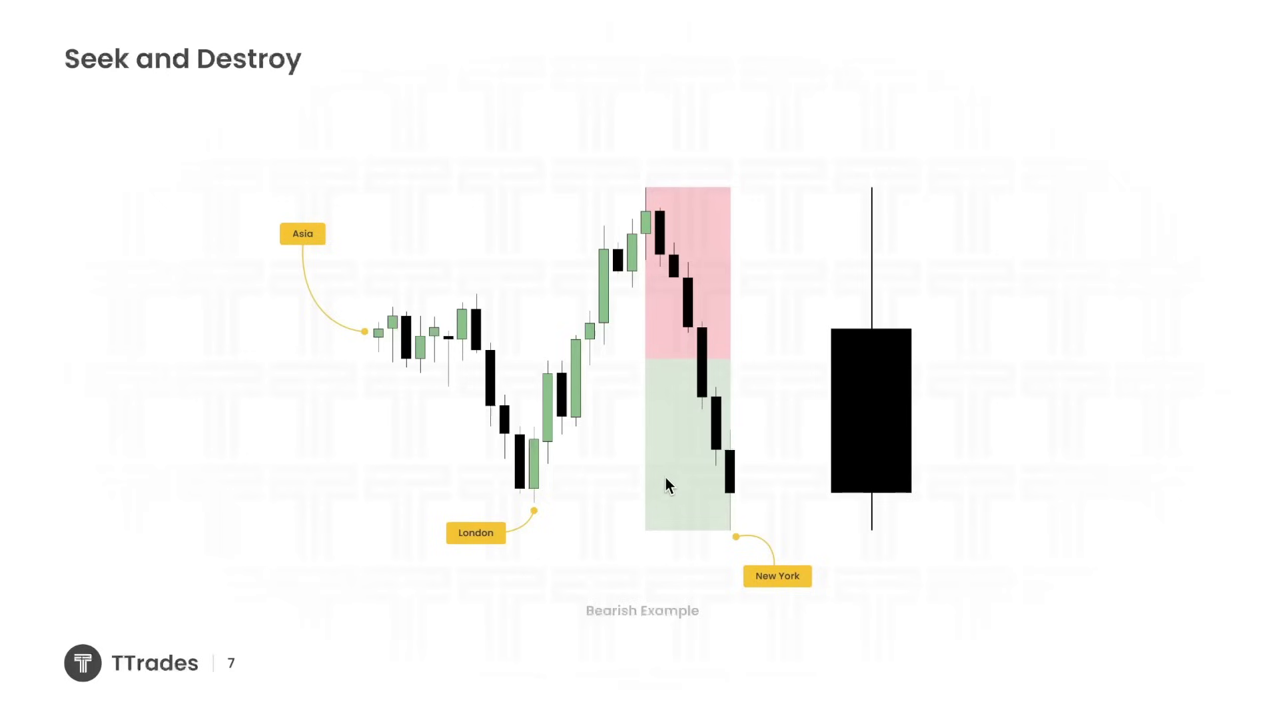
{"action": "key", "text": "Right"}
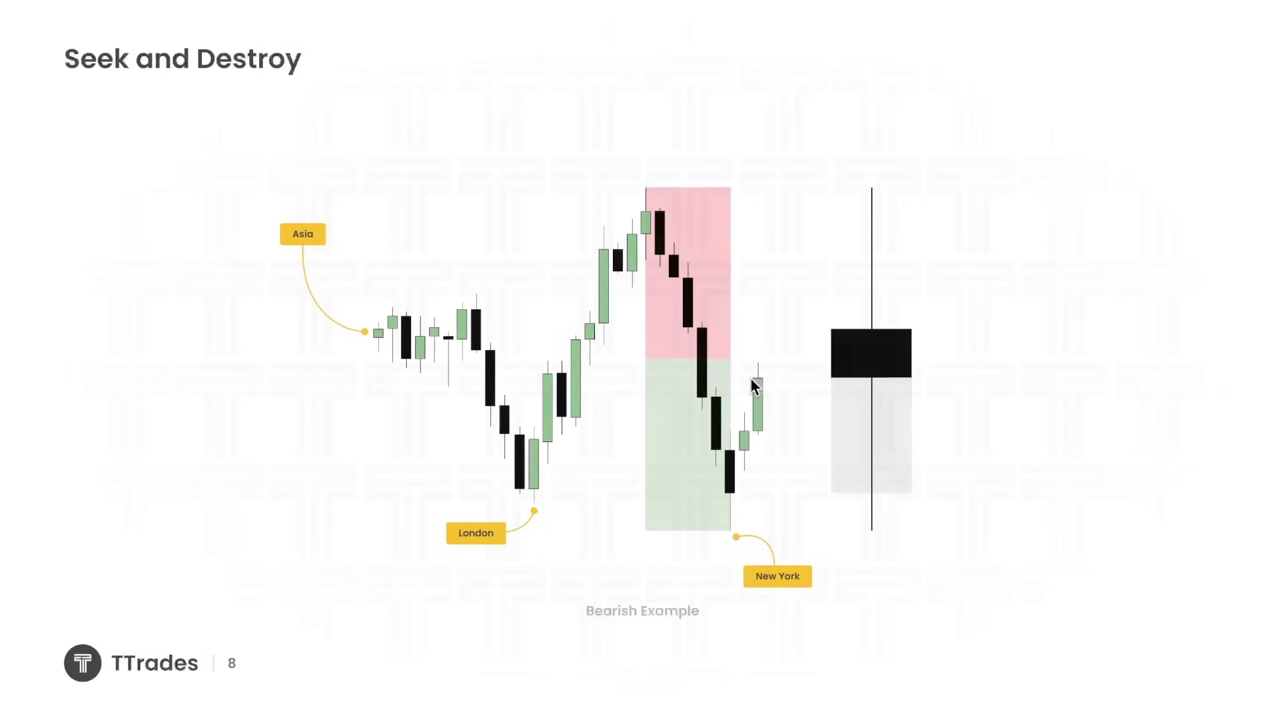
{"action": "key", "text": "Right"}
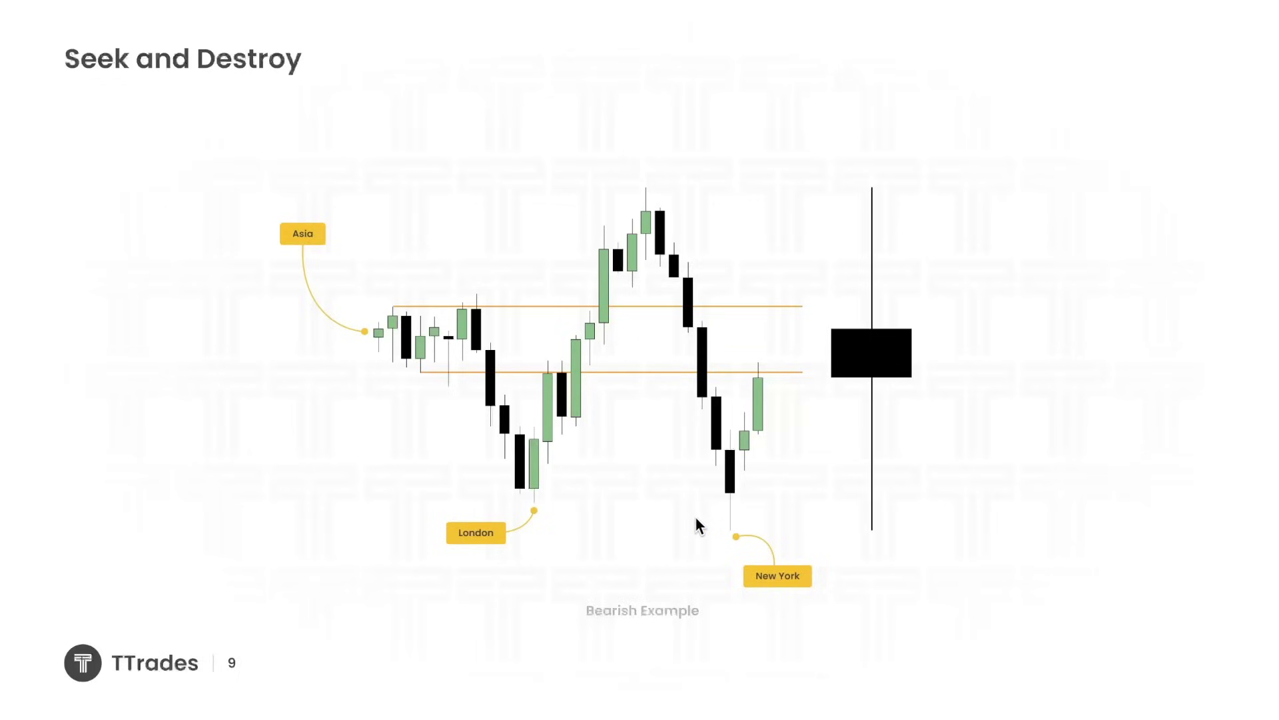
- Advance to slide 10, the bullish example
{"action": "left_click", "coordinate": [776, 355]}
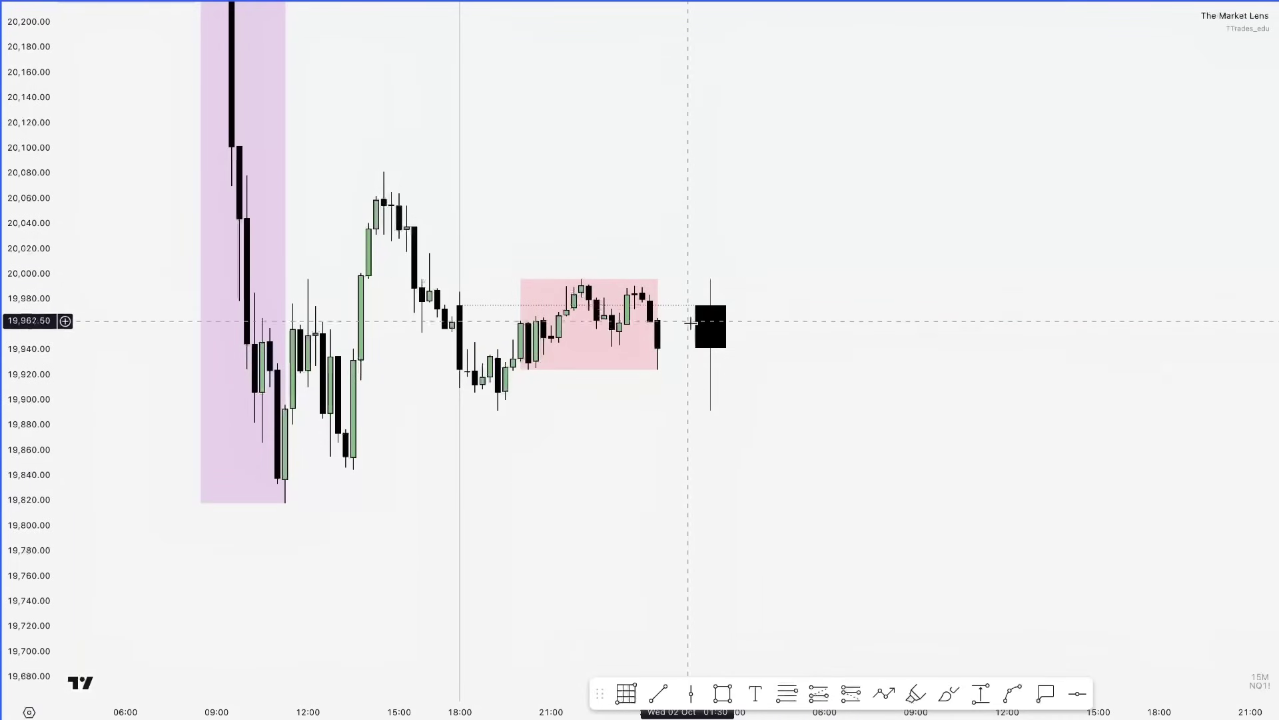
{"action": "double_click", "coordinate": [709, 349]}
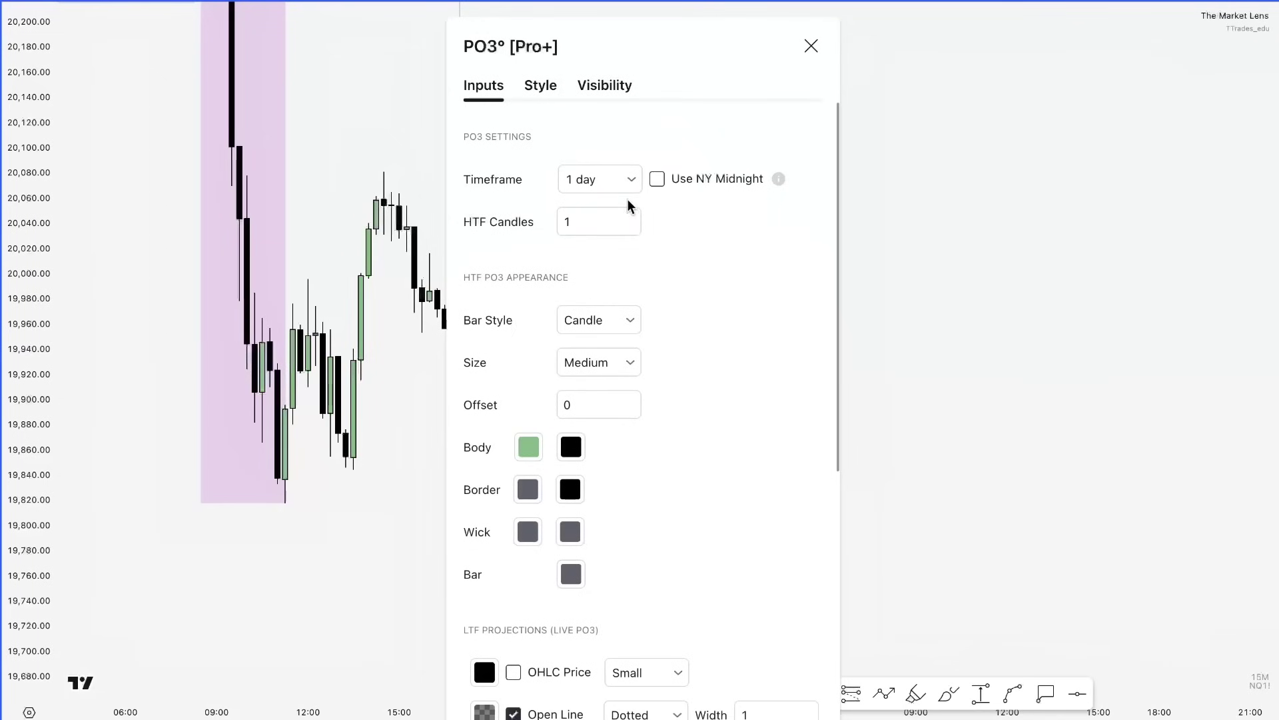
{"action": "left_click", "coordinate": [812, 46]}
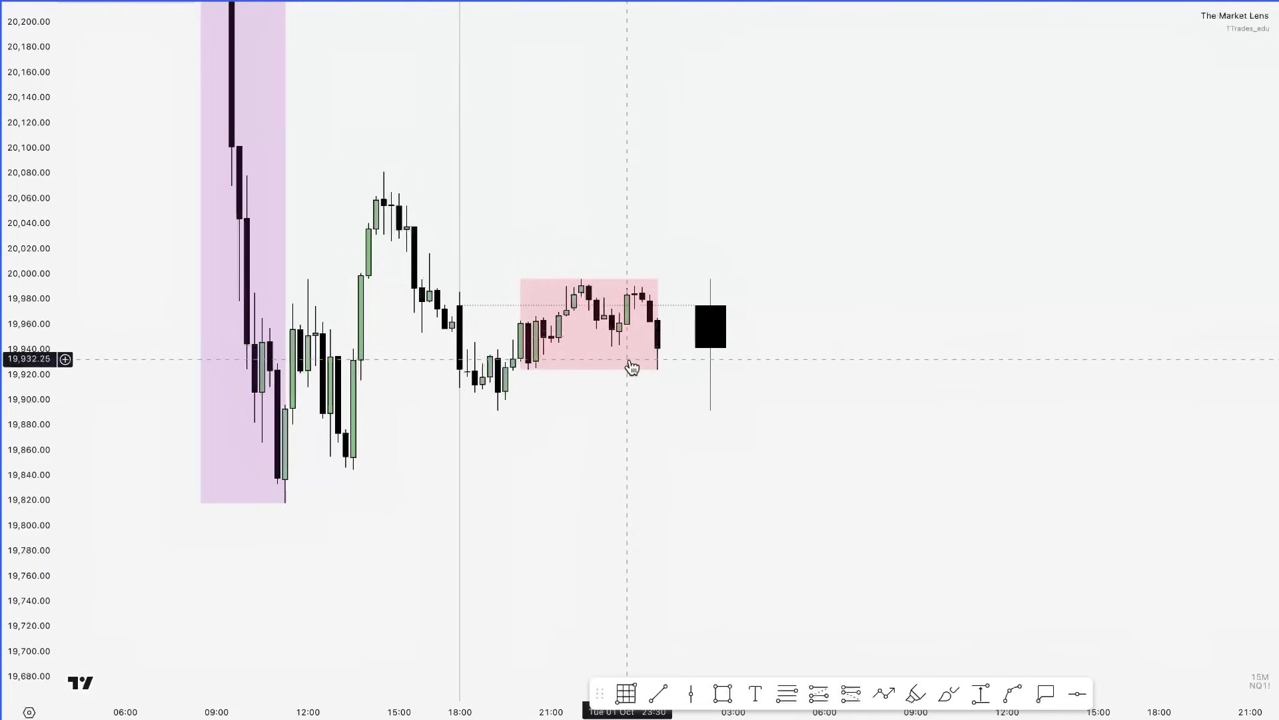
{"action": "double_click", "coordinate": [630, 362]}
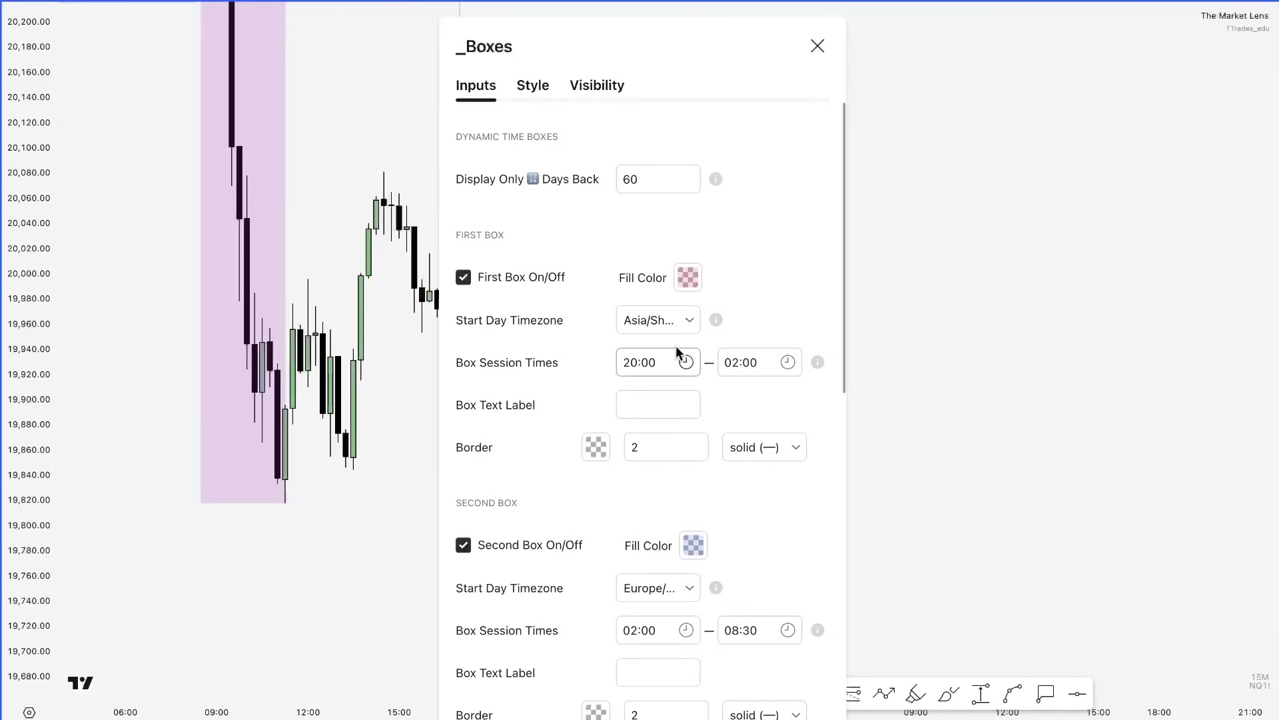
{"action": "scroll", "coordinate": [676, 346], "scroll_direction": "down", "scroll_amount": 1}
{"action": "scroll", "coordinate": [718, 358], "scroll_direction": "down", "scroll_amount": 5}
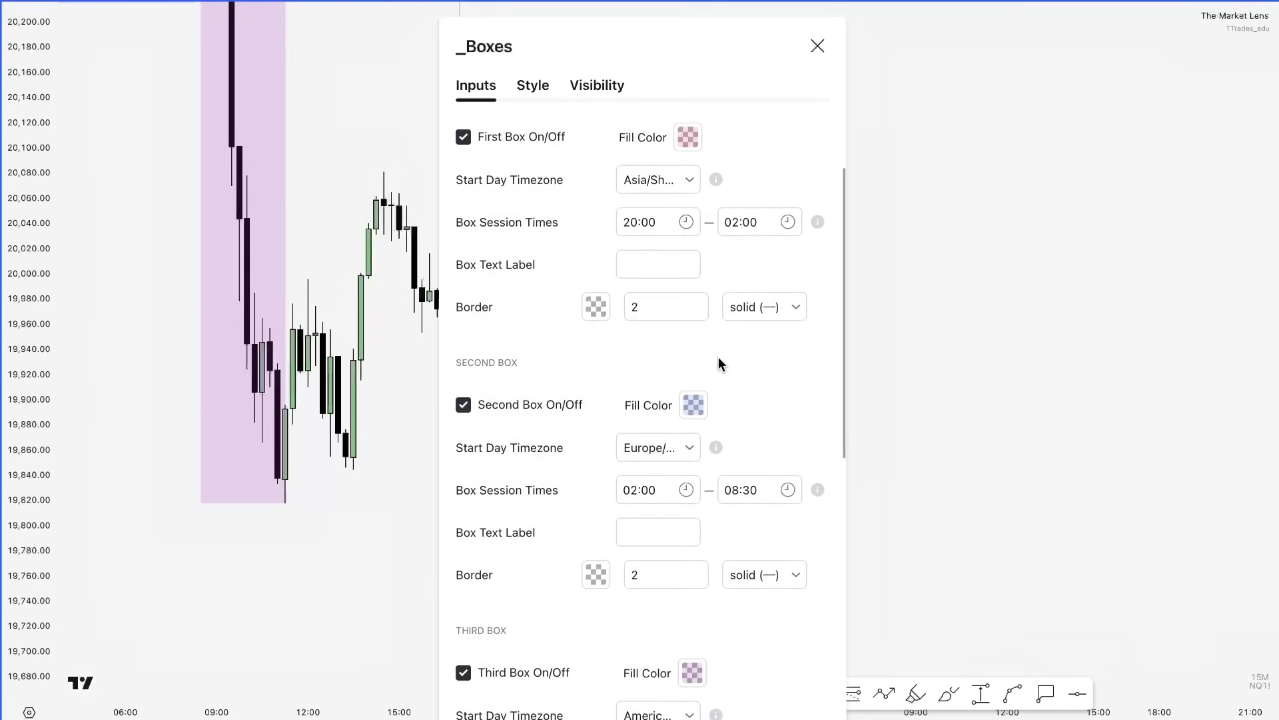
{"action": "scroll", "coordinate": [719, 357], "scroll_direction": "down", "scroll_amount": 1}
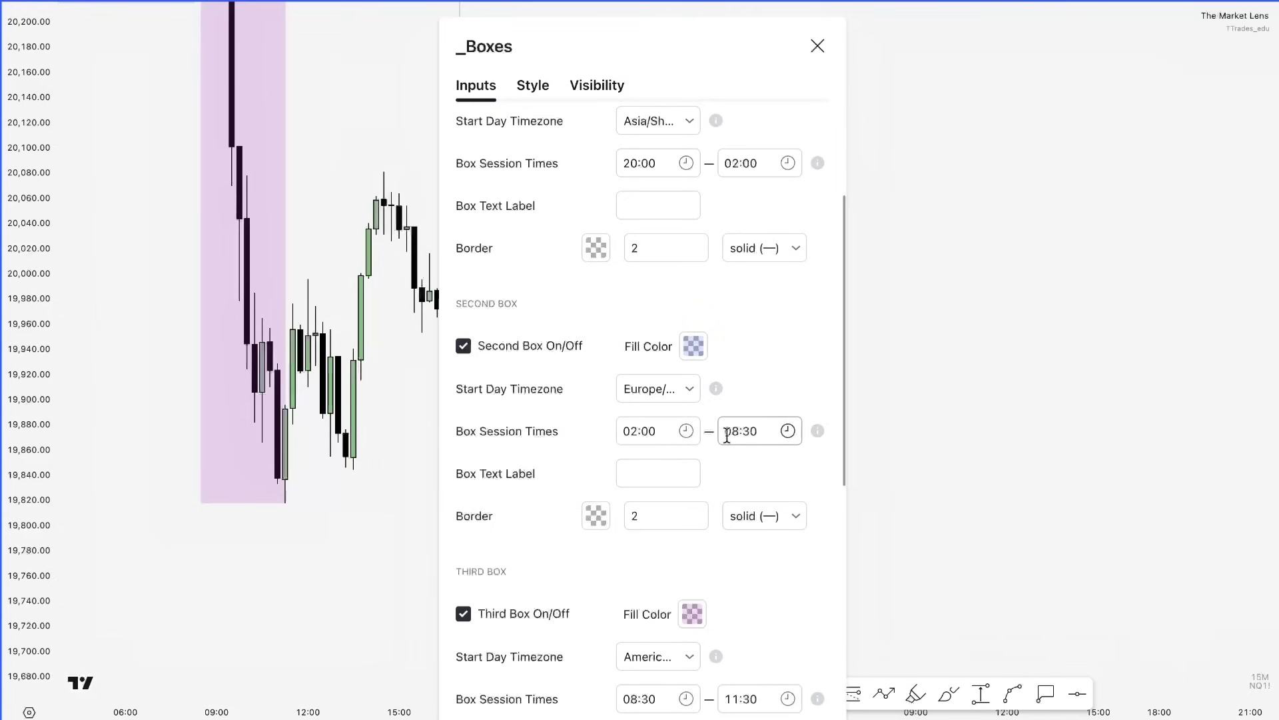
{"action": "scroll", "coordinate": [722, 460], "scroll_direction": "down", "scroll_amount": 3}
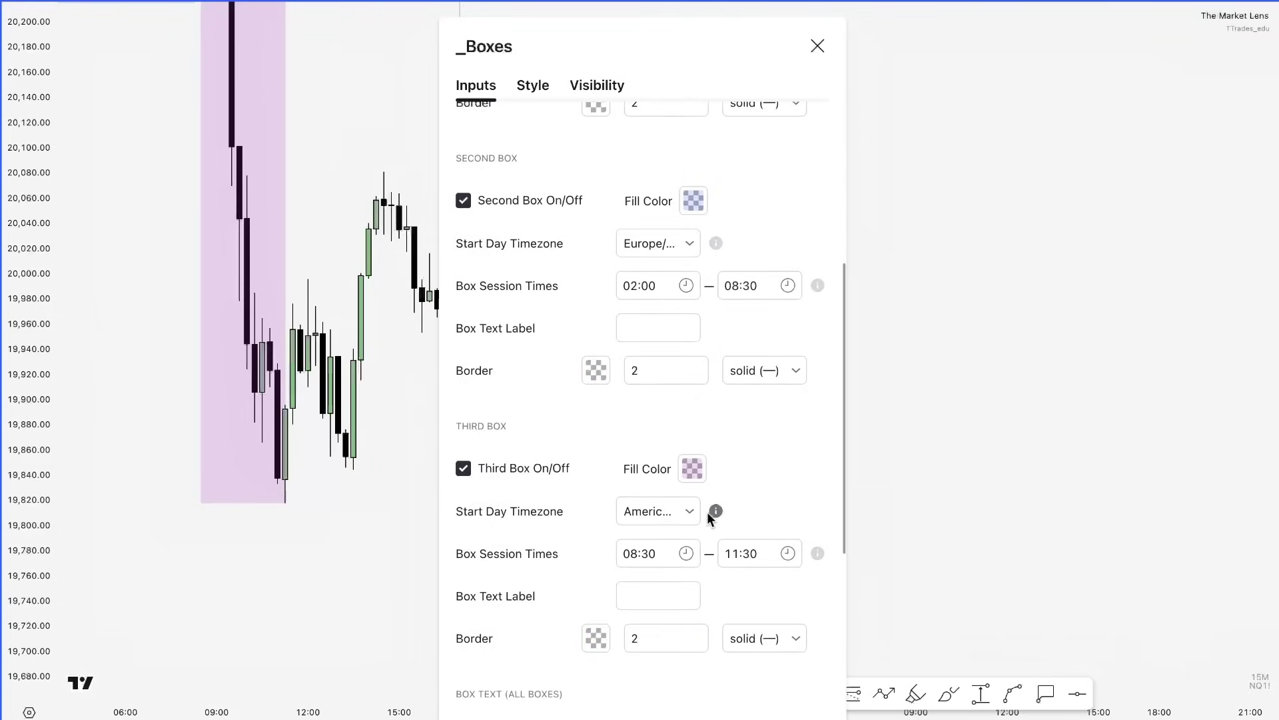
{"action": "left_click", "coordinate": [817, 47]}
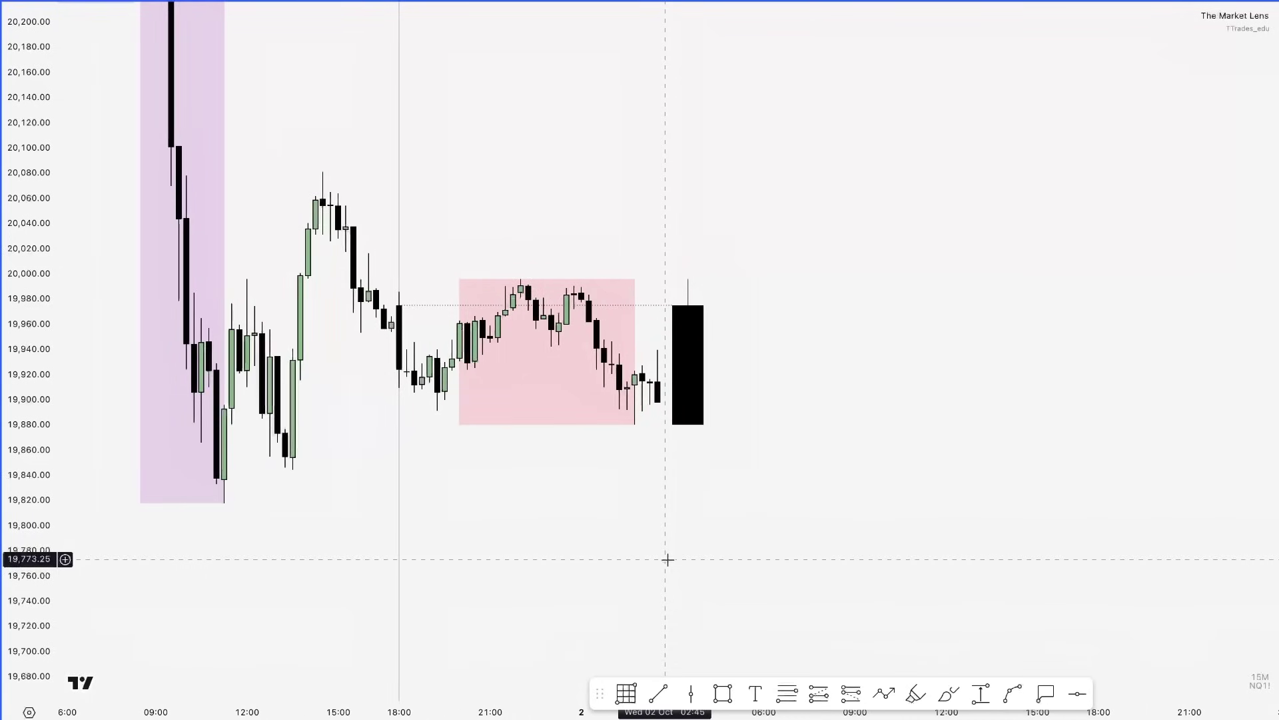
- Draw range lines at the Asia box low and high, stretching the price axis
{"action": "left_click", "coordinate": [659, 693]}
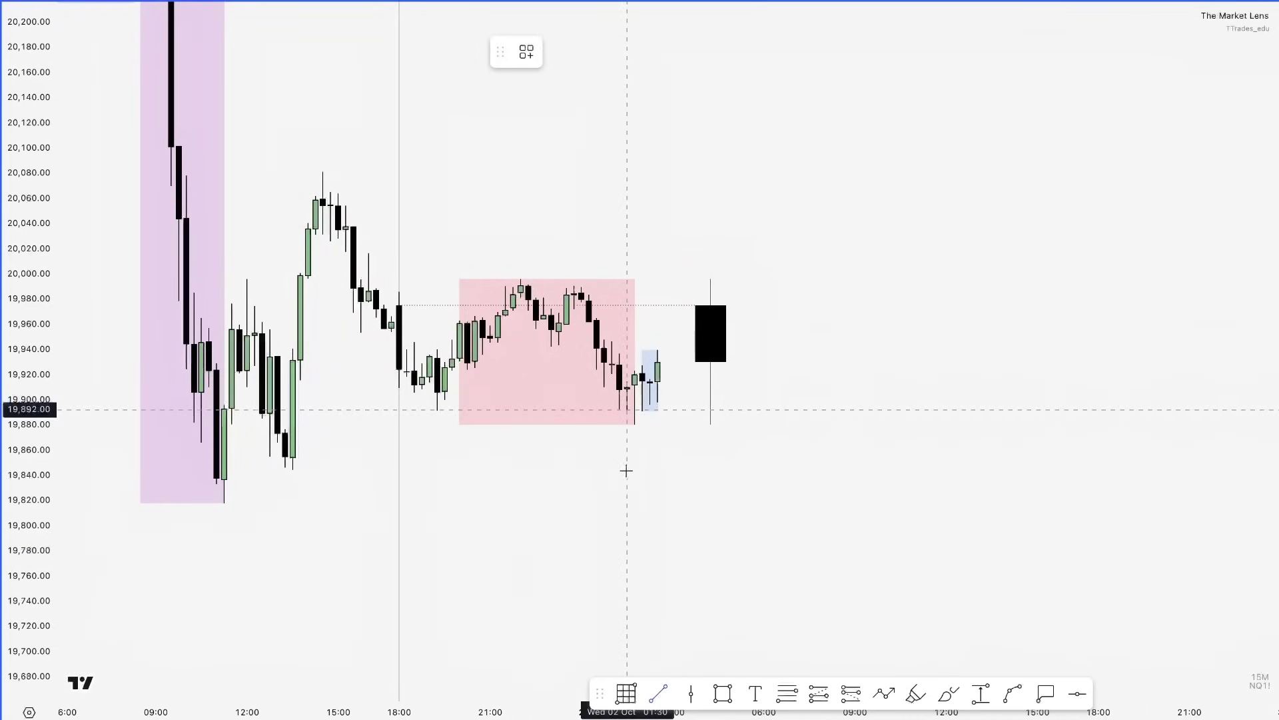
{"action": "left_click", "coordinate": [634, 424]}
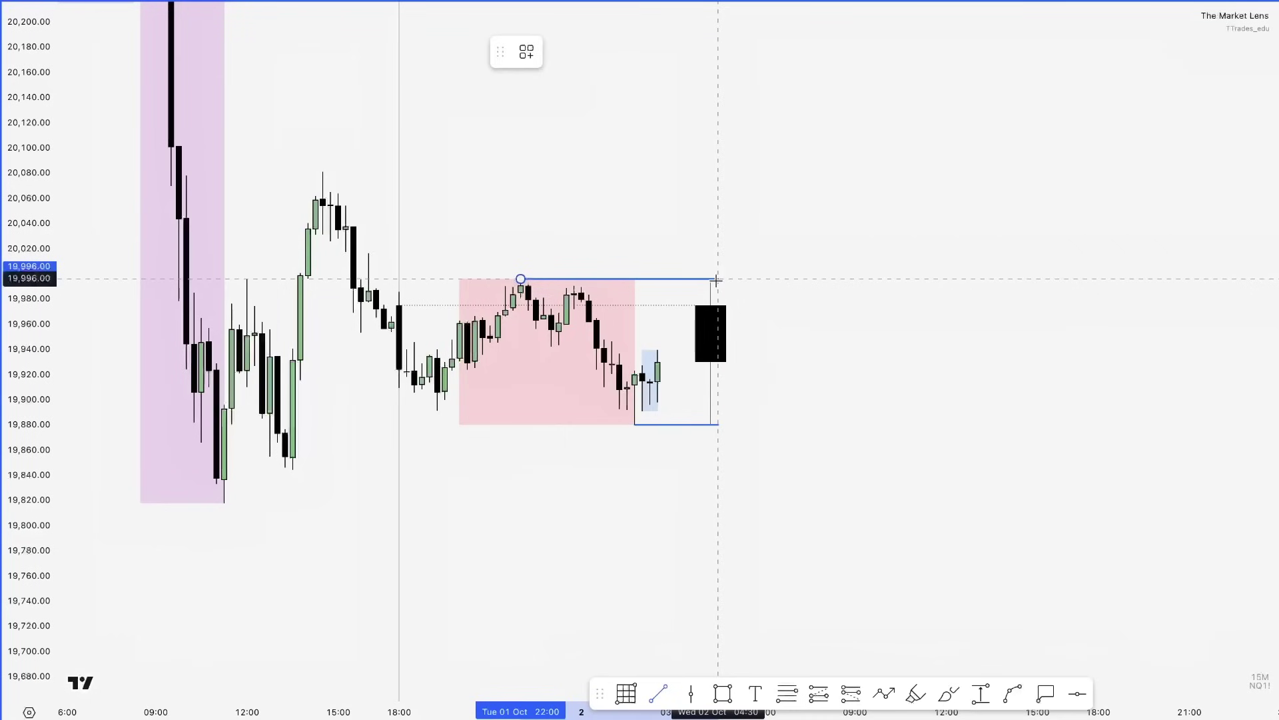
{"action": "left_click", "coordinate": [716, 280]}
{"action": "left_click", "coordinate": [766, 494]}
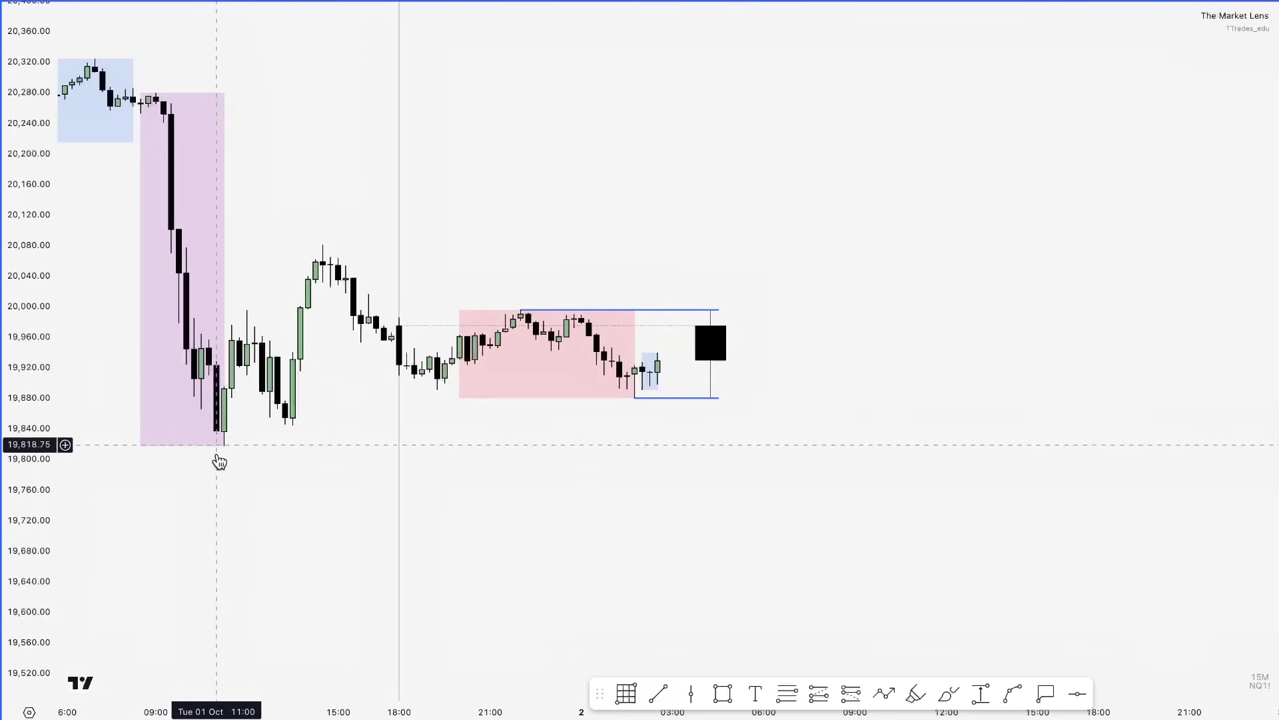
{"action": "left_click_drag", "start_coordinate": [30, 548], "coordinate": [12, 433]}
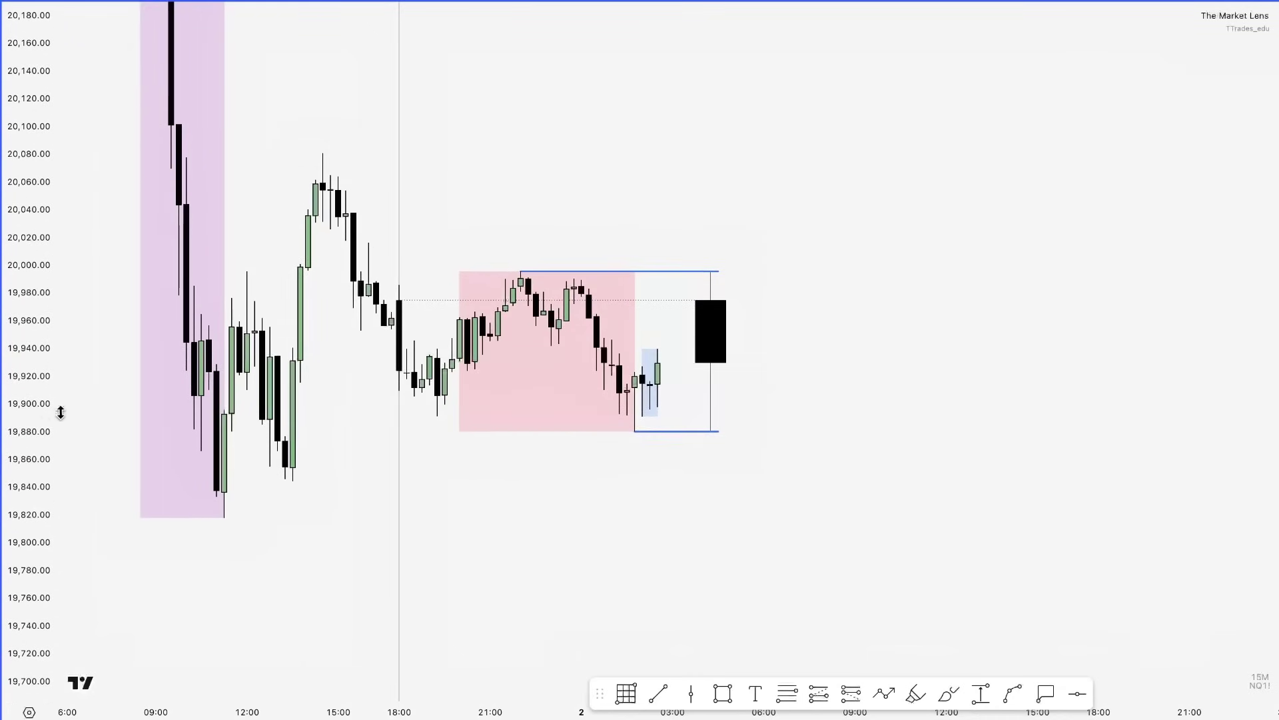
{"action": "left_click_drag", "start_coordinate": [554, 483], "coordinate": [543, 482]}
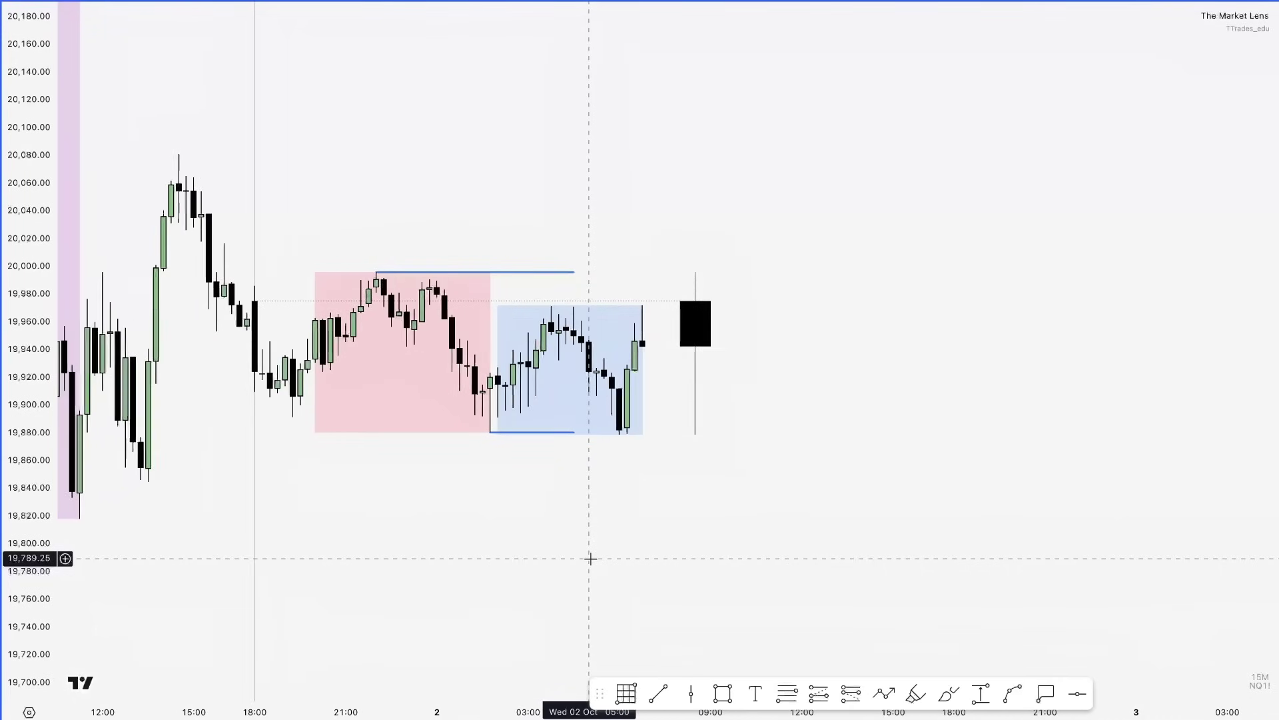
- Extend the Asia low and high lines to the right past the London box
{"action": "left_click_drag", "start_coordinate": [574, 432], "coordinate": [635, 433]}
{"action": "left_click", "coordinate": [628, 474]}
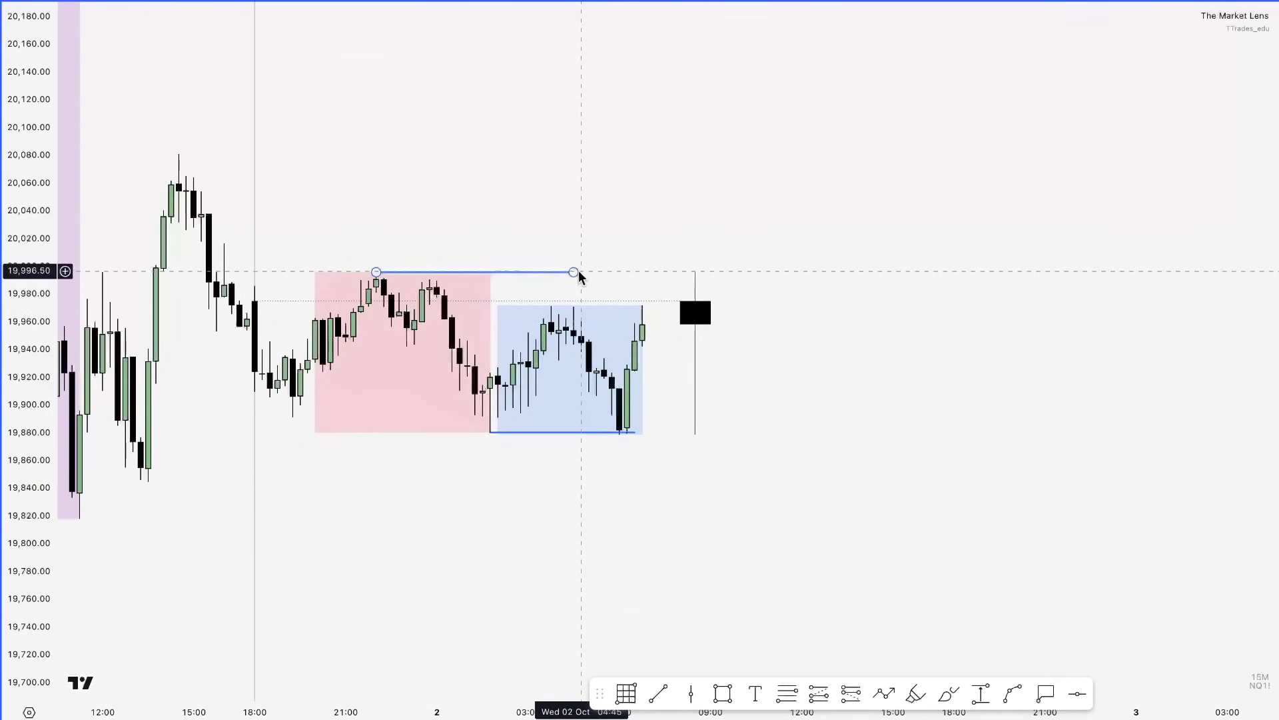
{"action": "left_click_drag", "start_coordinate": [577, 272], "coordinate": [642, 273]}
{"action": "left_click", "coordinate": [604, 533]}
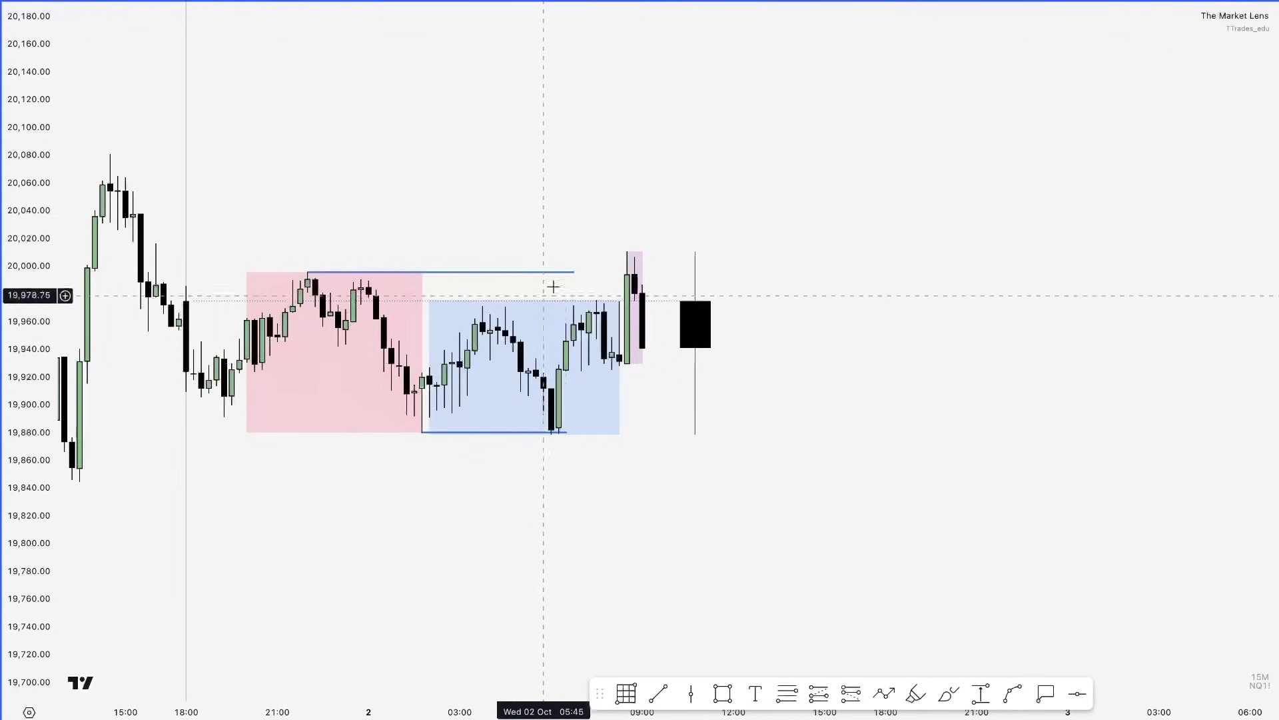
- Extend both Asia range lines further right to the same end point
{"action": "left_click_drag", "start_coordinate": [576, 272], "coordinate": [650, 273]}
{"action": "left_click", "coordinate": [648, 426]}
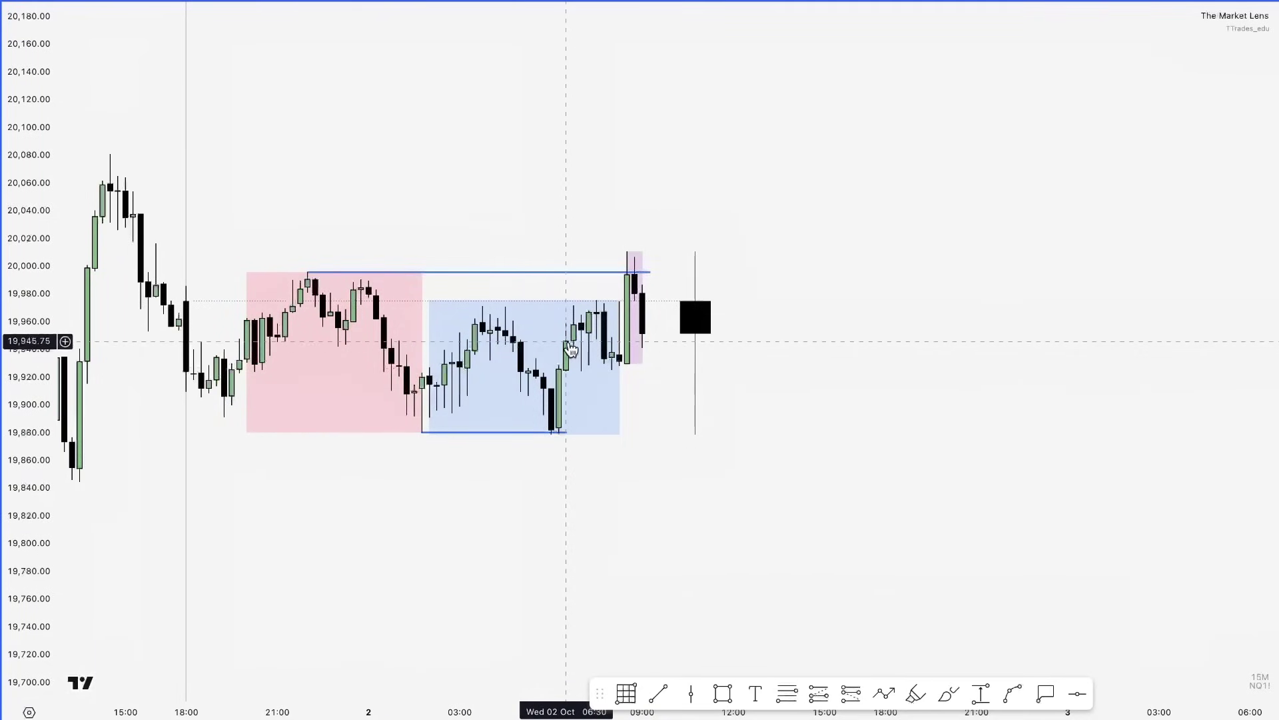
{"action": "left_click_drag", "start_coordinate": [567, 431], "coordinate": [741, 431]}
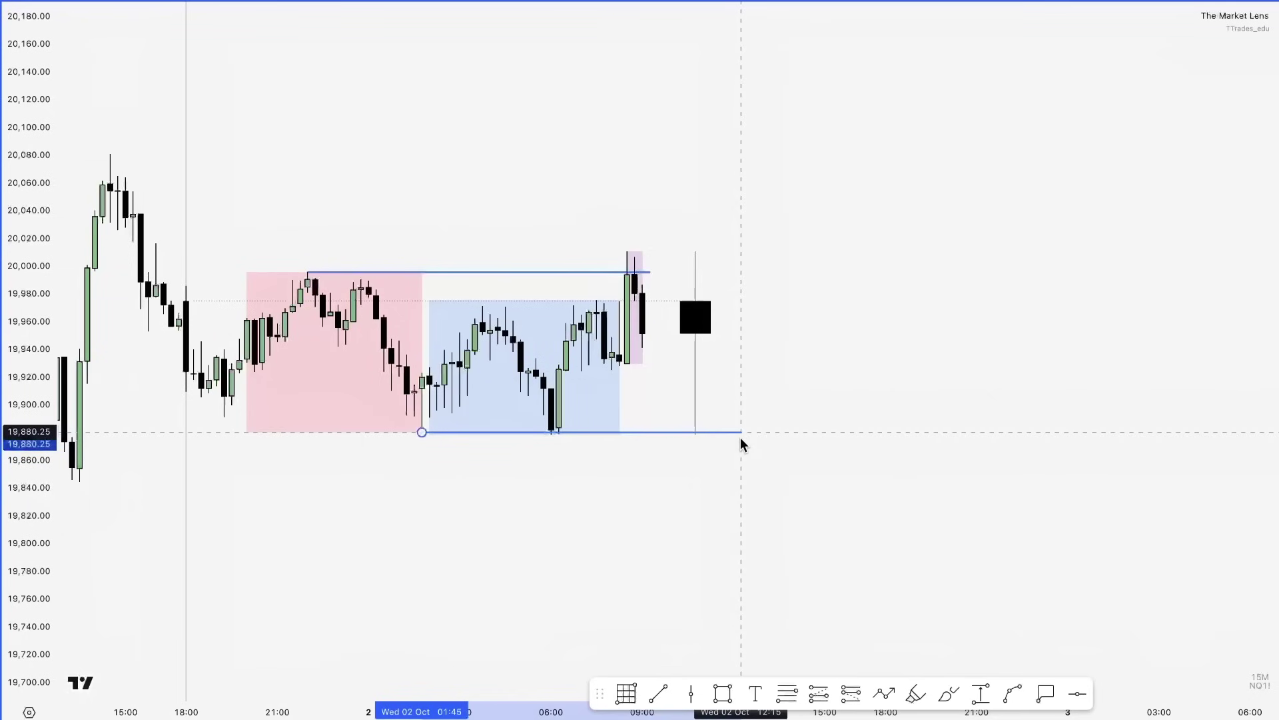
{"action": "left_click_drag", "start_coordinate": [650, 272], "coordinate": [741, 273]}
{"action": "left_click", "coordinate": [751, 333]}
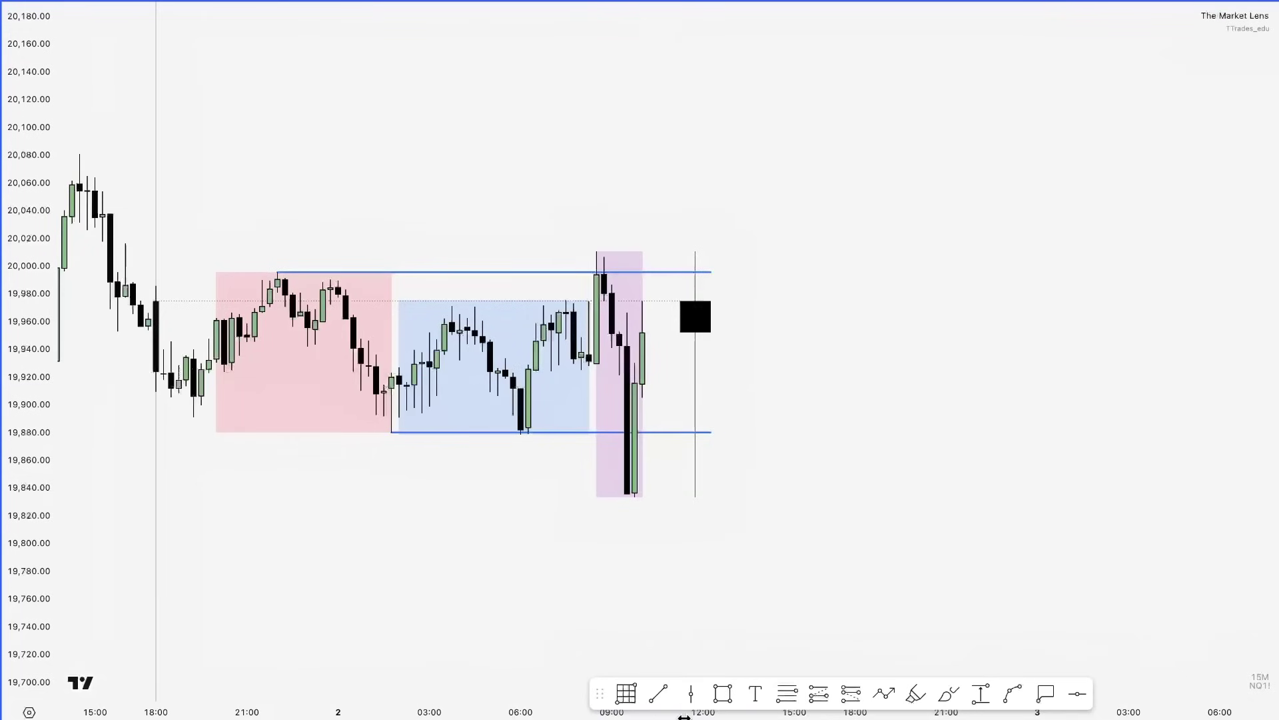
- Draw a rectangle over the purple session zone and a range box at the New York session
{"action": "left_click", "coordinate": [596, 251]}
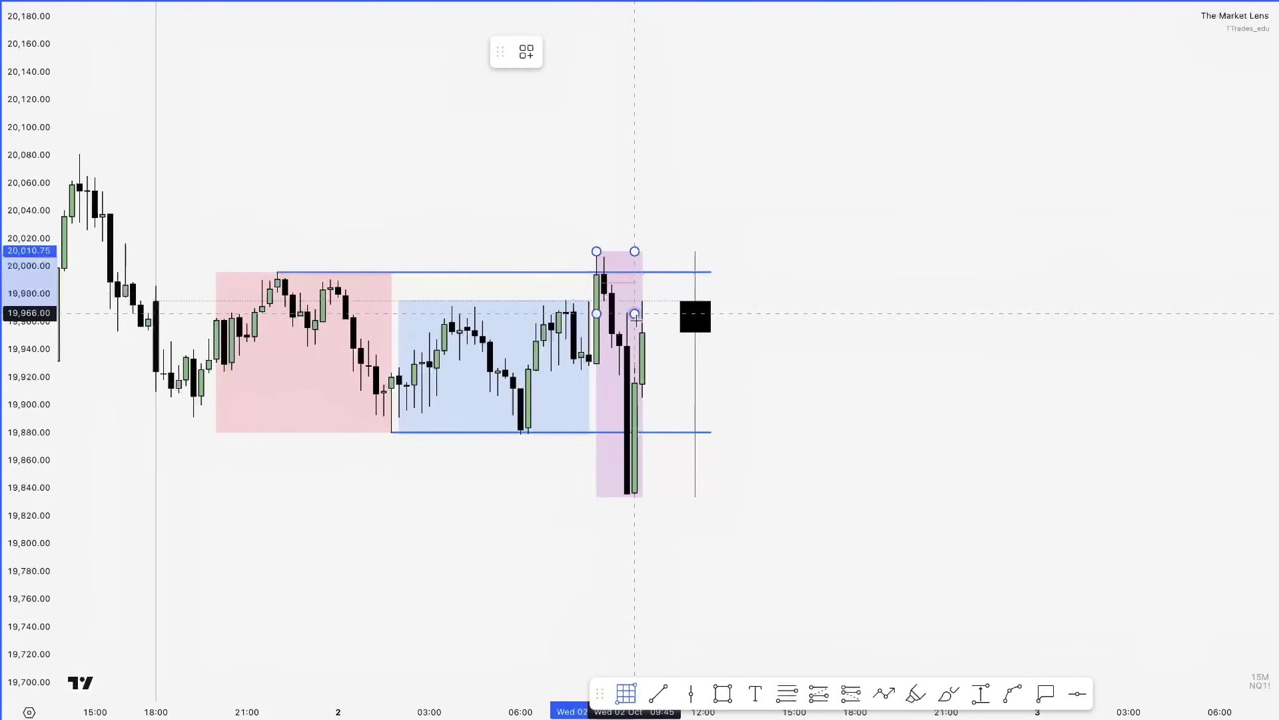
{"action": "left_click", "coordinate": [665, 493]}
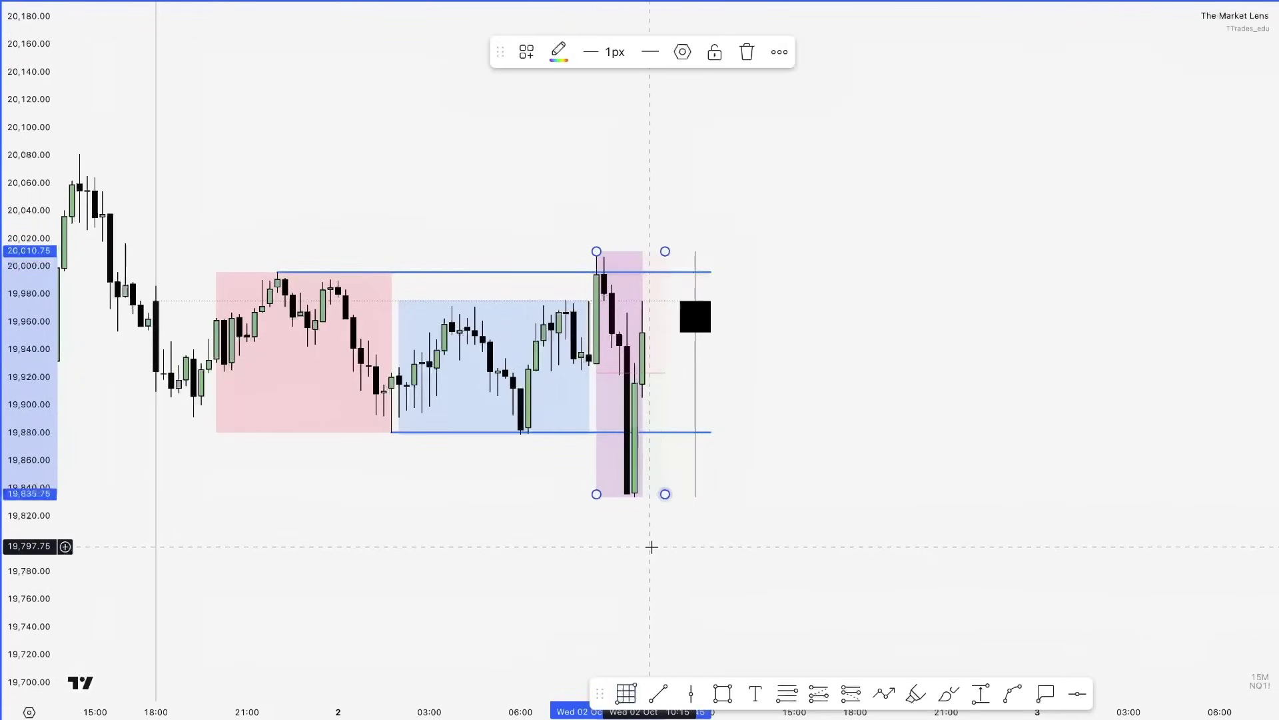
{"action": "left_click", "coordinate": [650, 533]}
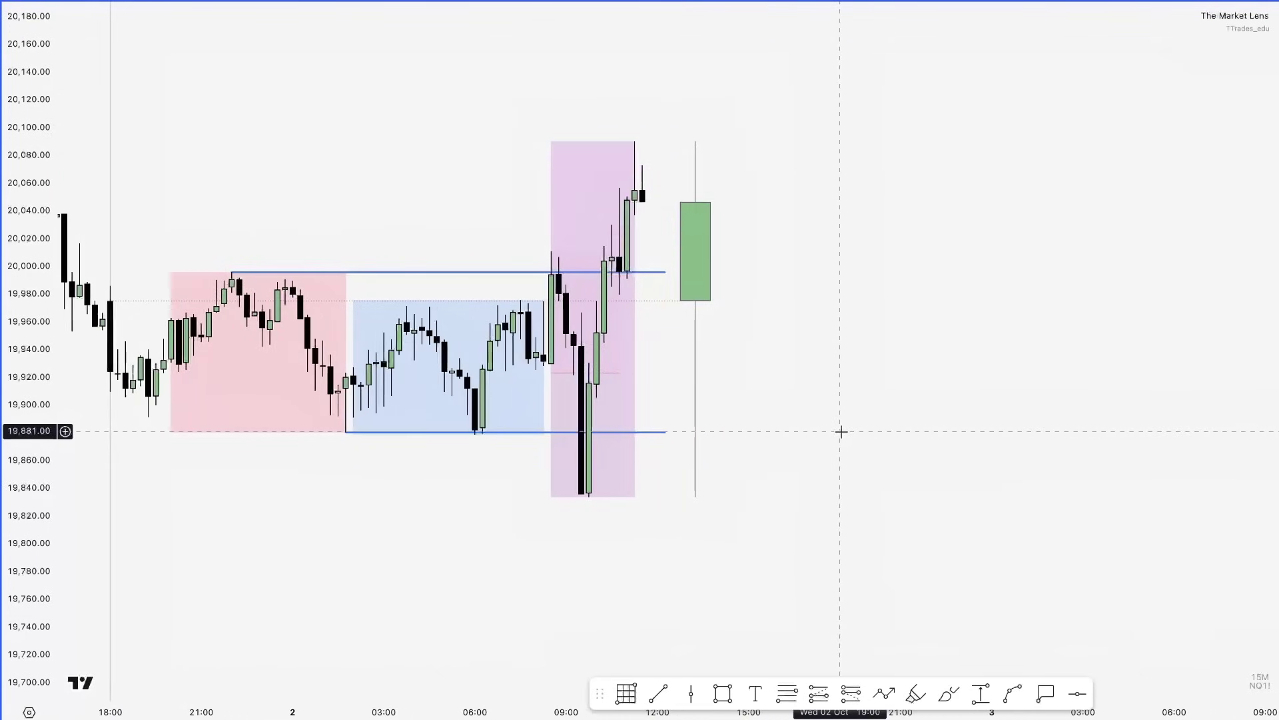
{"action": "left_click", "coordinate": [612, 493]}
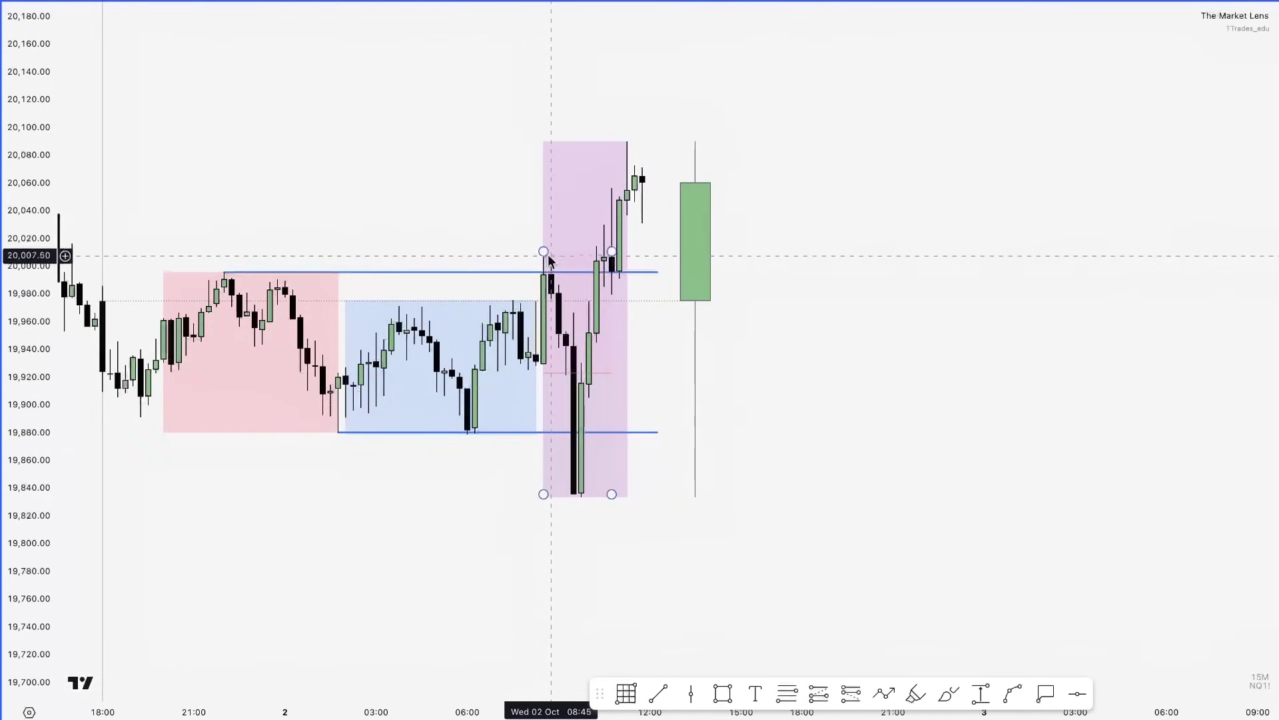
{"action": "left_click", "coordinate": [675, 145]}
{"action": "left_click", "coordinate": [761, 383]}
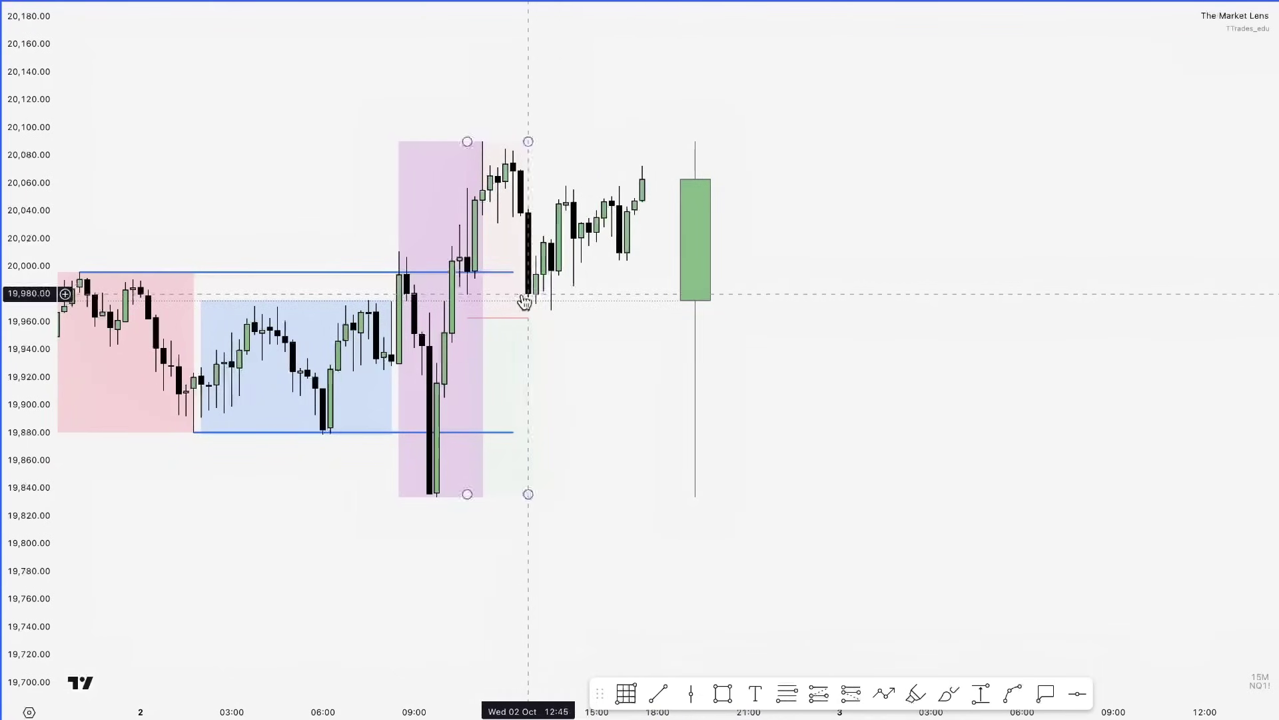
- Pan back to earlier NQ candles and measure the afternoon price move
{"action": "scroll", "coordinate": [284, 290], "scroll_direction": "left", "scroll_amount": 5}
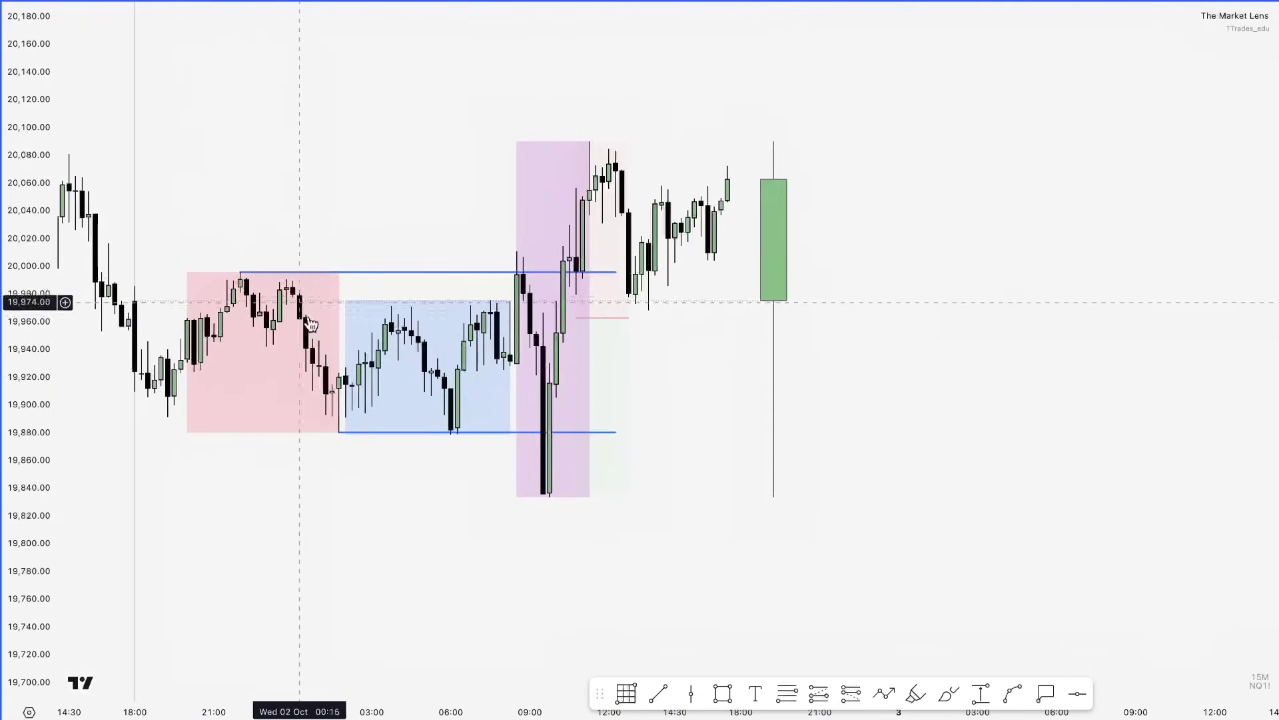
{"action": "left_click_drag", "start_coordinate": [614, 386], "coordinate": [687, 377]}
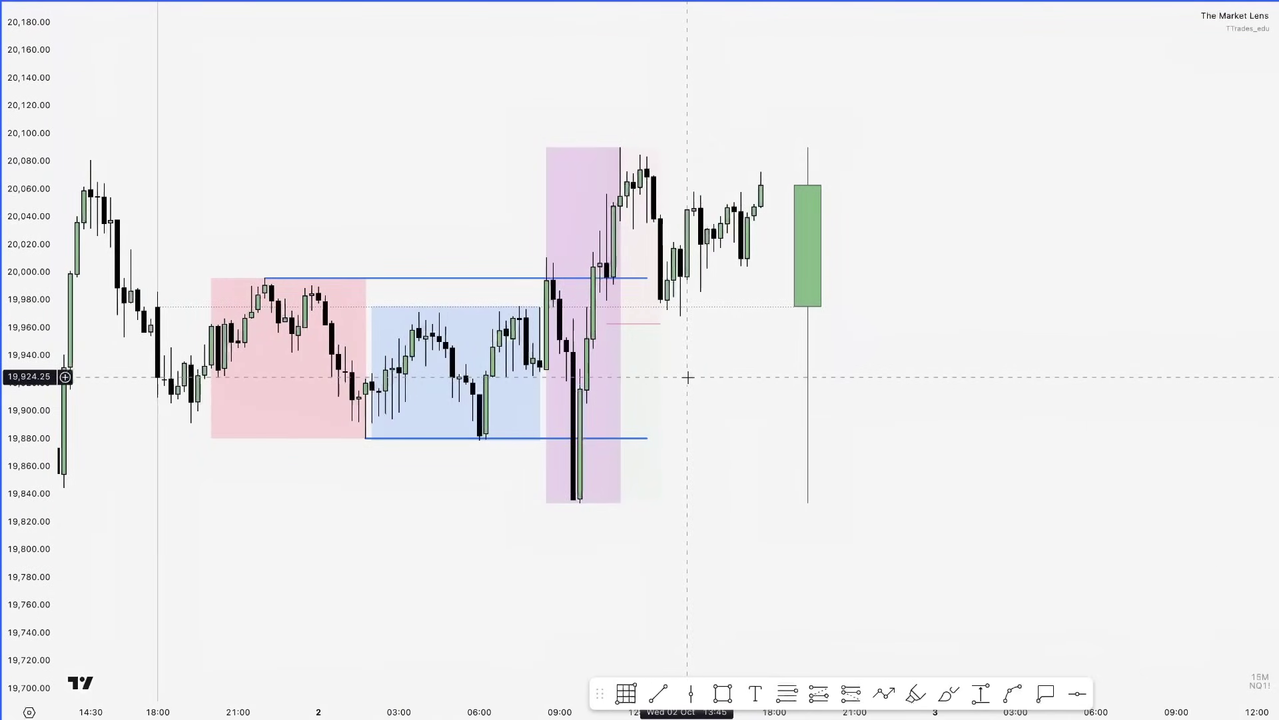
{"action": "scroll", "coordinate": [687, 377], "scroll_direction": "left", "scroll_amount": 5}
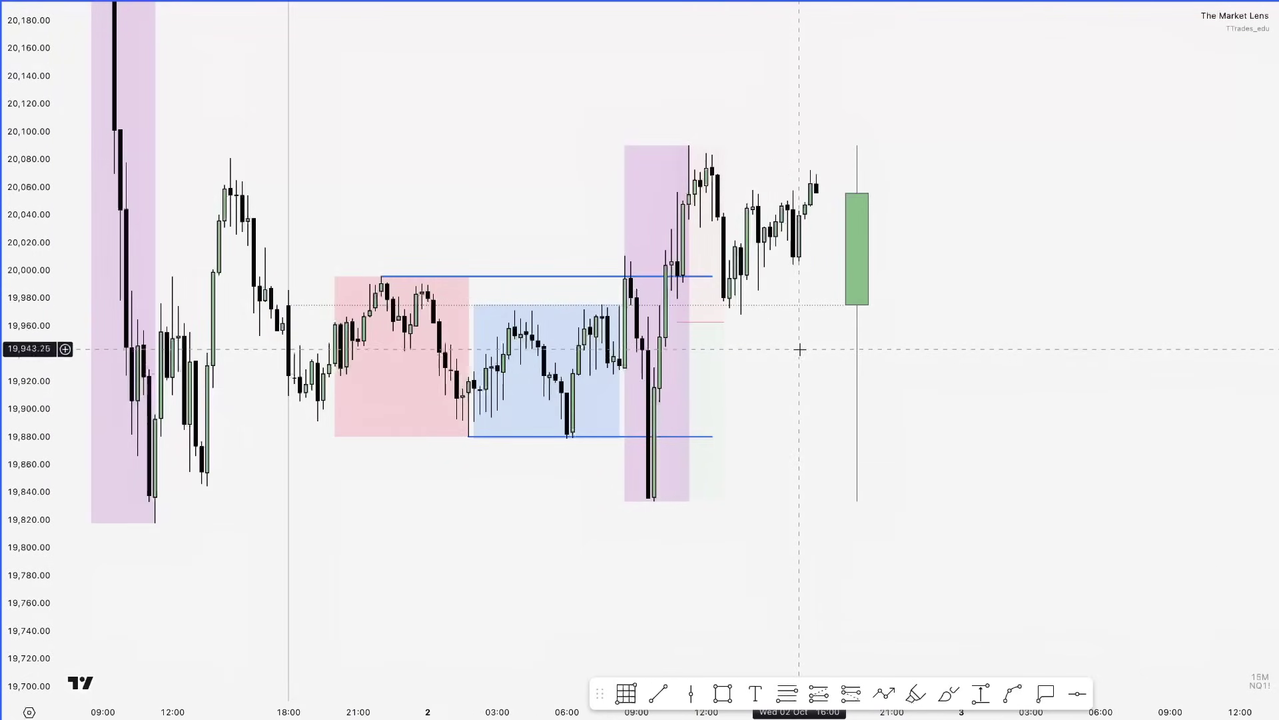
{"action": "left_click", "coordinate": [816, 305], "text": "shift"}
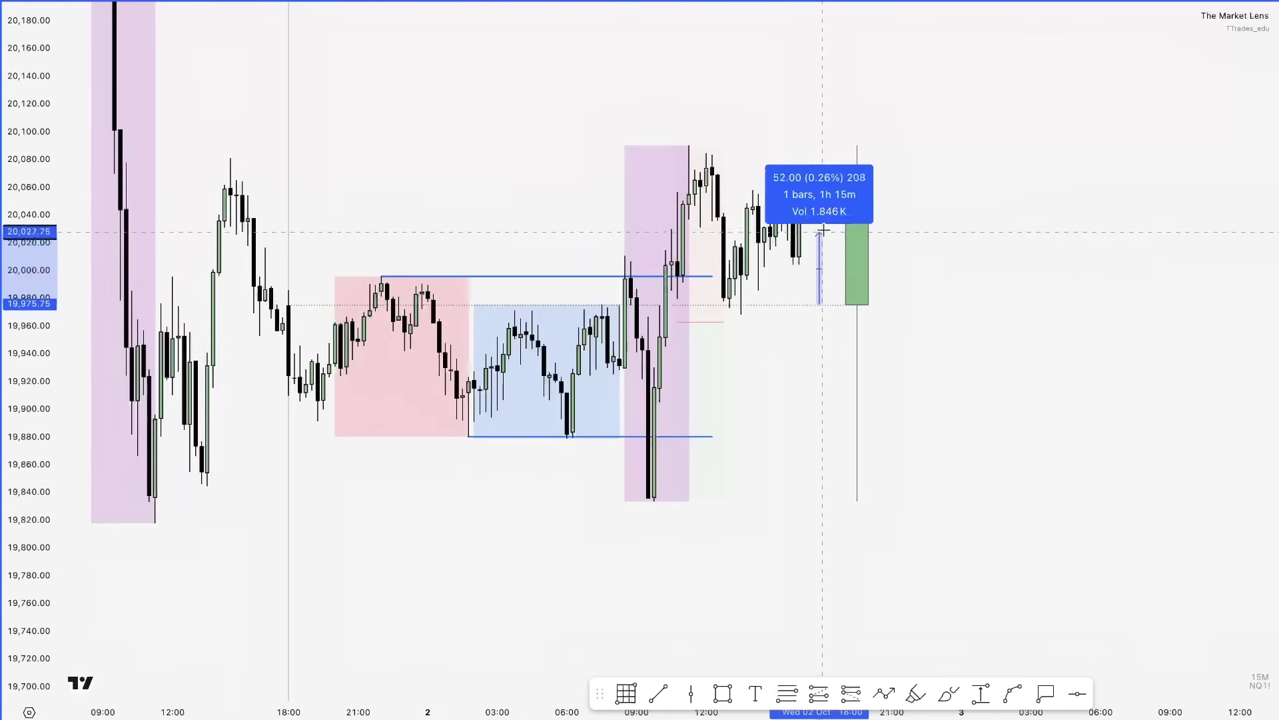
{"action": "left_click", "coordinate": [839, 193]}
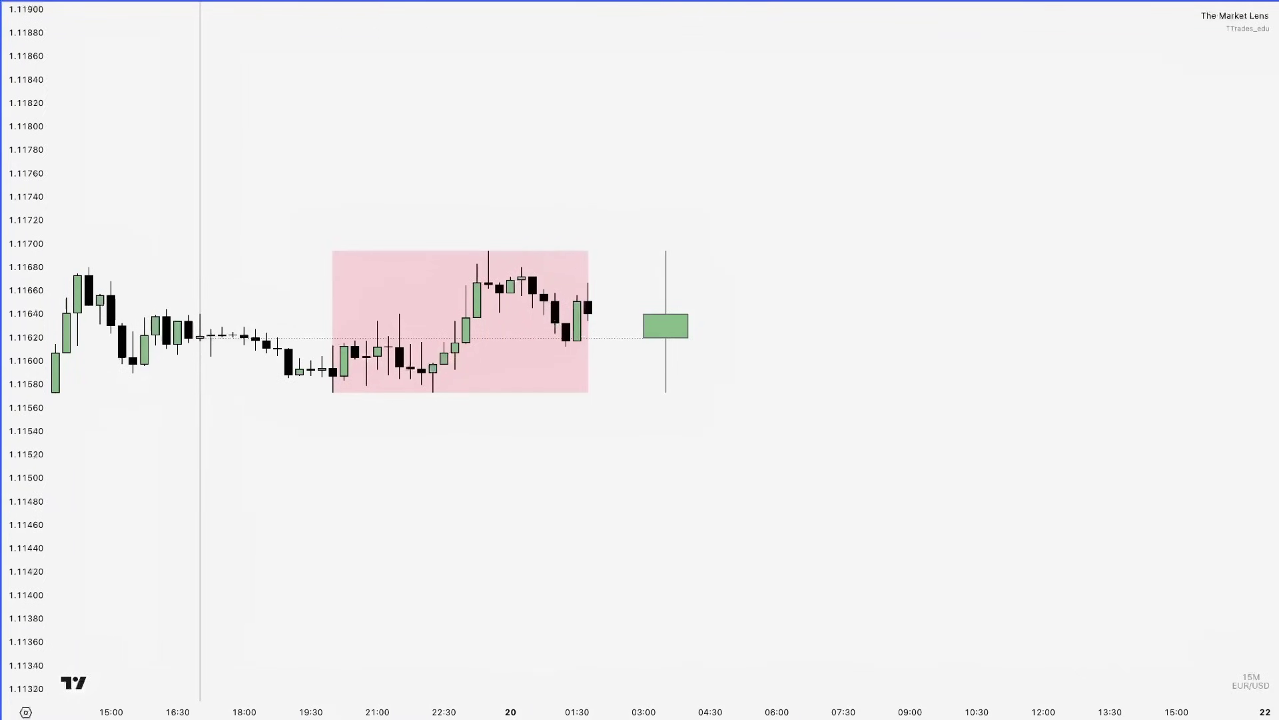
- Draw horizontal lines at the EUR/USD Asia low and high extending past the session
{"action": "left_click", "coordinate": [433, 392]}
{"action": "left_click", "coordinate": [733, 392]}
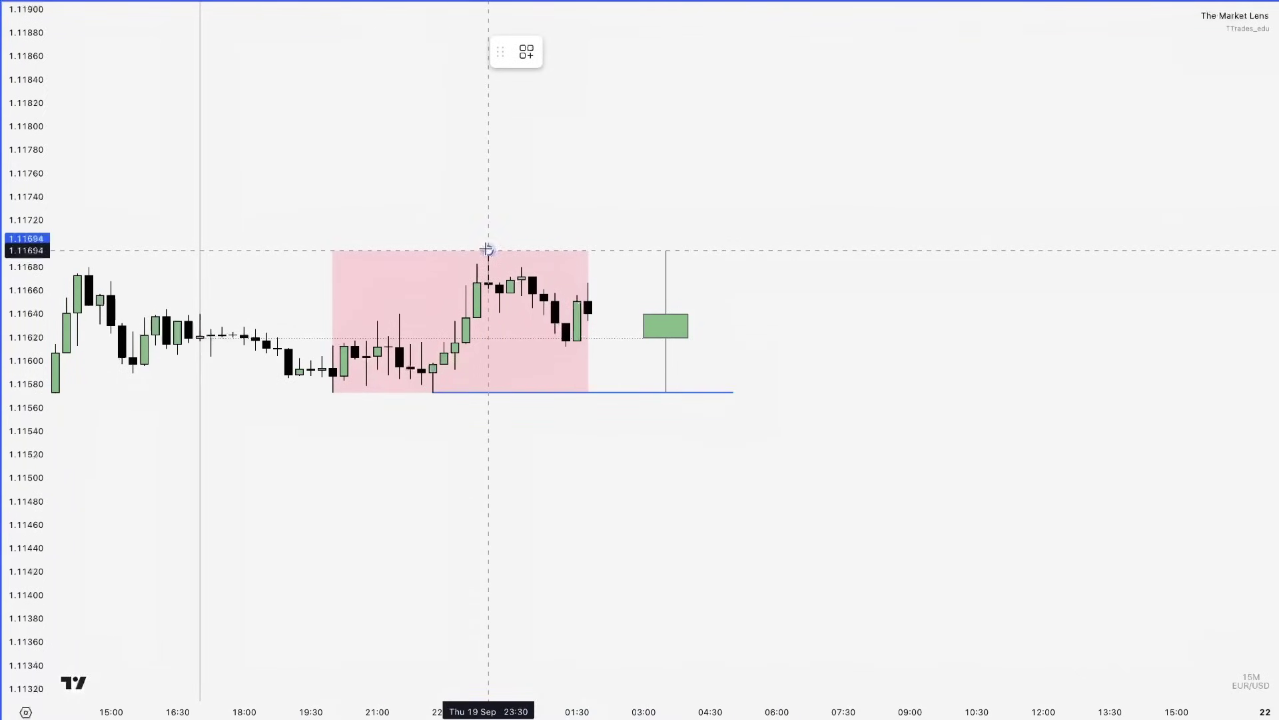
{"action": "left_click", "coordinate": [488, 251]}
{"action": "left_click", "coordinate": [733, 250]}
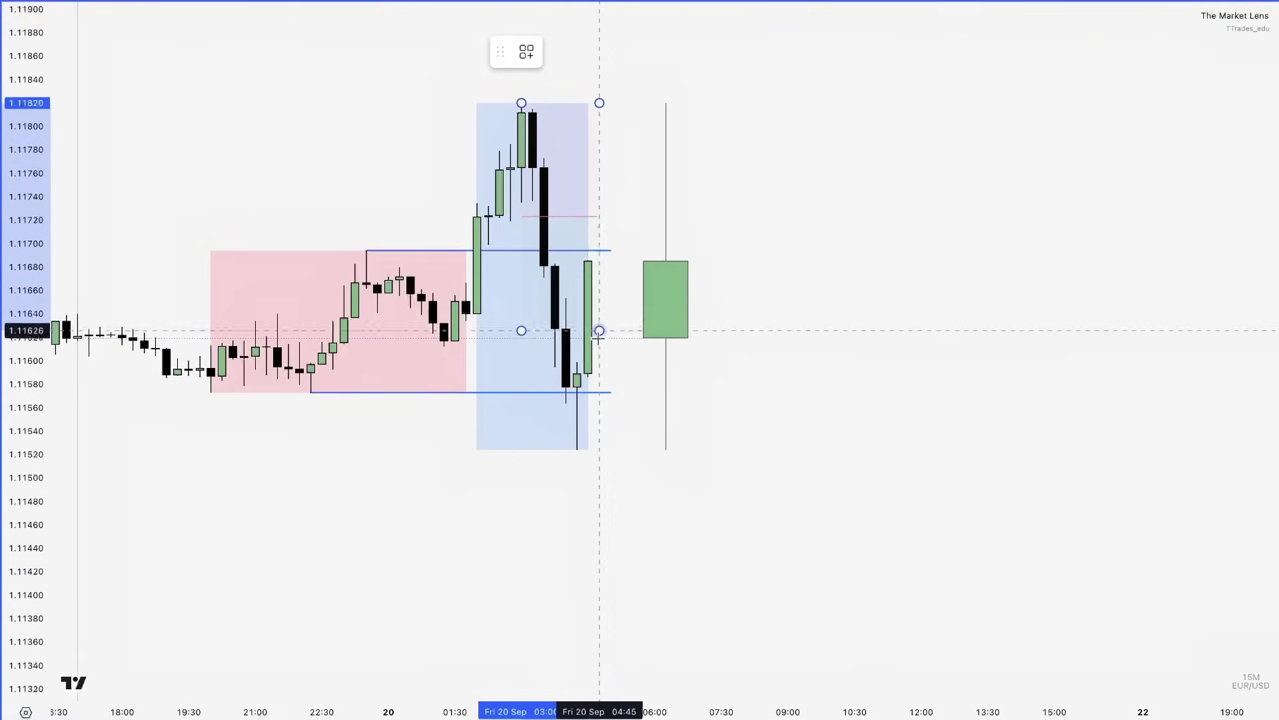
- Complete the London box at its low and extend both Asia range lines right to 05:00
{"action": "left_click", "coordinate": [619, 449]}
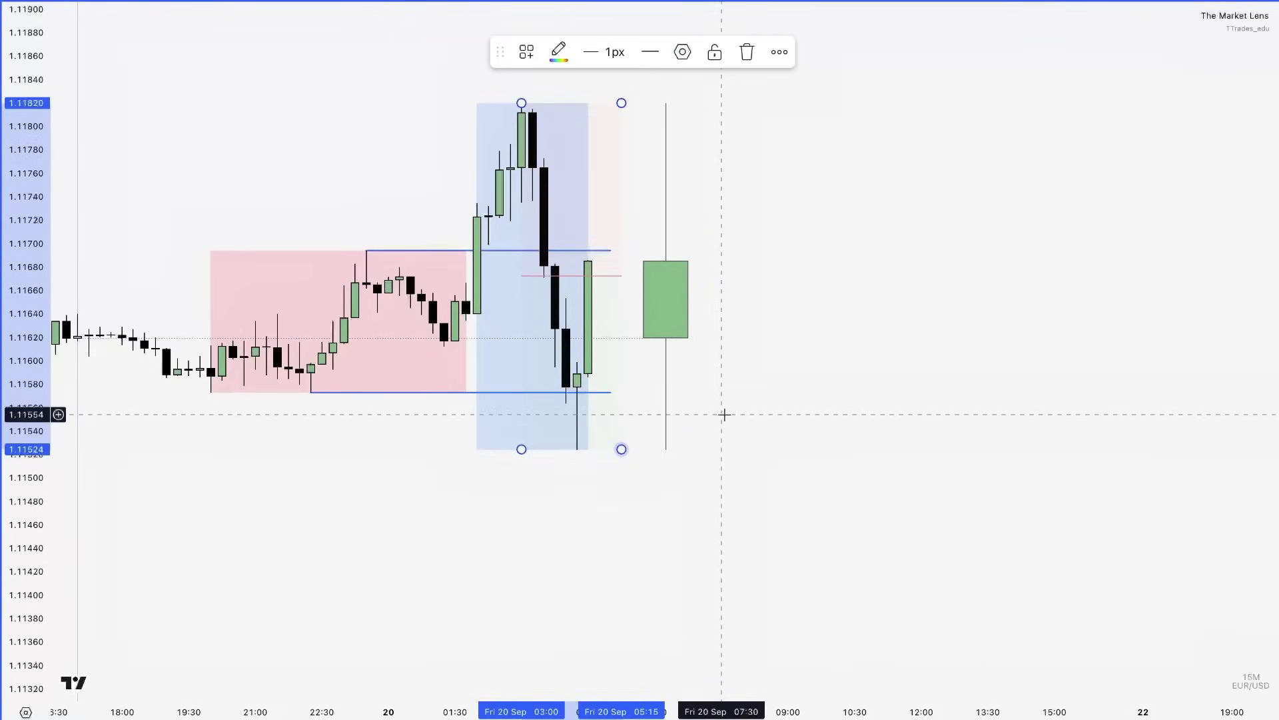
{"action": "left_click", "coordinate": [666, 421]}
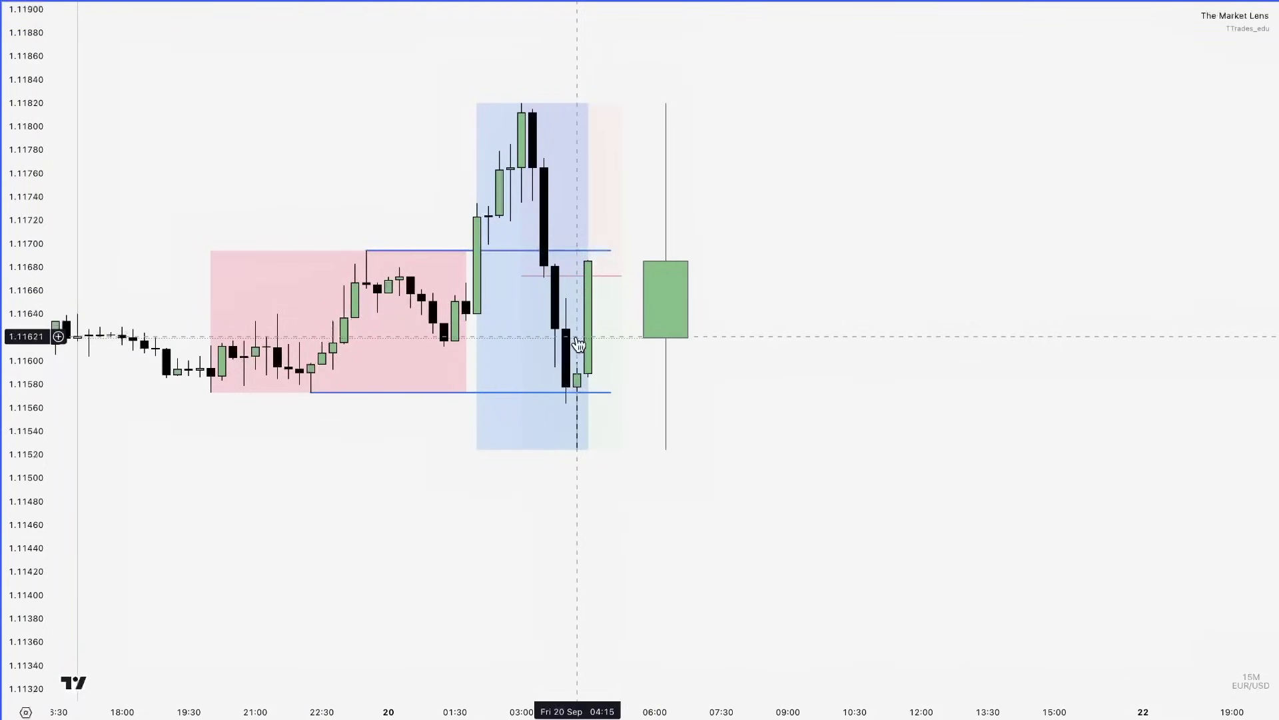
{"action": "left_click", "coordinate": [608, 392]}
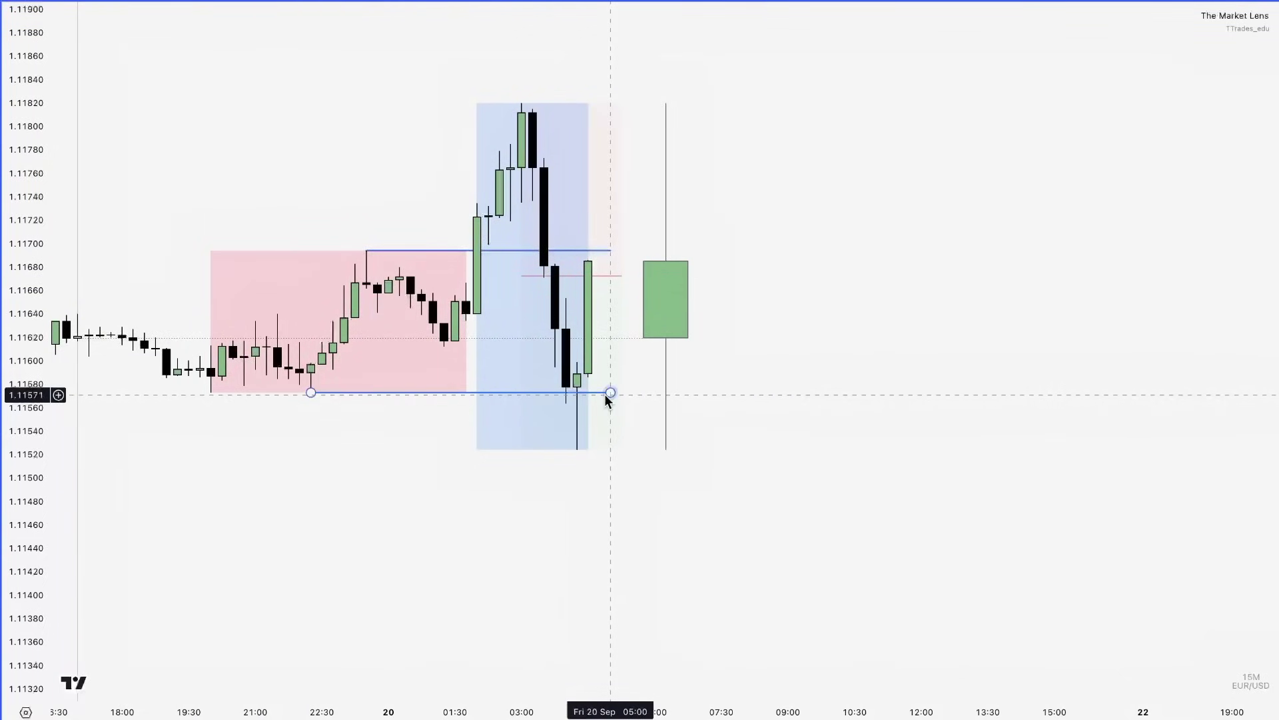
{"action": "left_click_drag", "start_coordinate": [610, 392], "coordinate": [841, 393]}
{"action": "left_click", "coordinate": [612, 241]}
{"action": "left_click_drag", "start_coordinate": [612, 242], "coordinate": [844, 241]}
{"action": "left_click", "coordinate": [828, 319]}
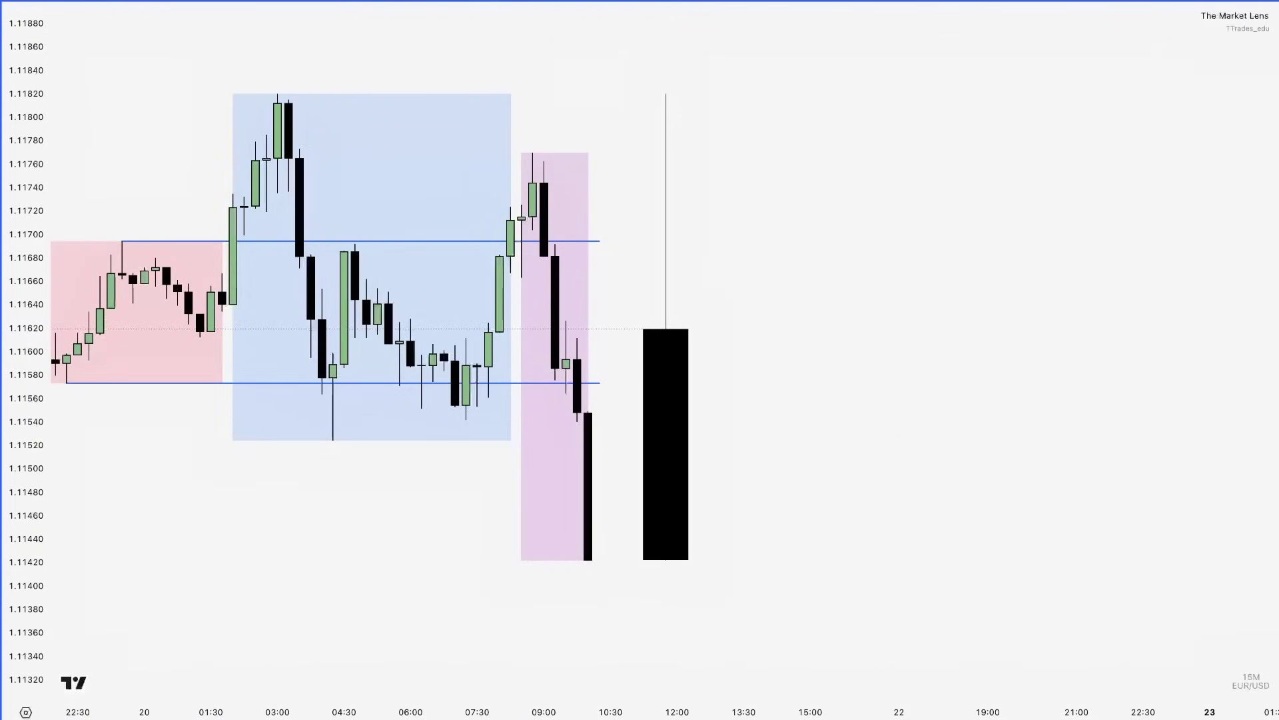
- Draw a range box over the New York session and replay two candles forward
{"action": "mouse_move", "coordinate": [532, 152]}
{"action": "left_mouse_down"}
{"action": "mouse_move", "coordinate": [571, 153]}
{"action": "mouse_move", "coordinate": [675, 555]}
{"action": "left_mouse_up"}
{"action": "left_click", "coordinate": [776, 550]}
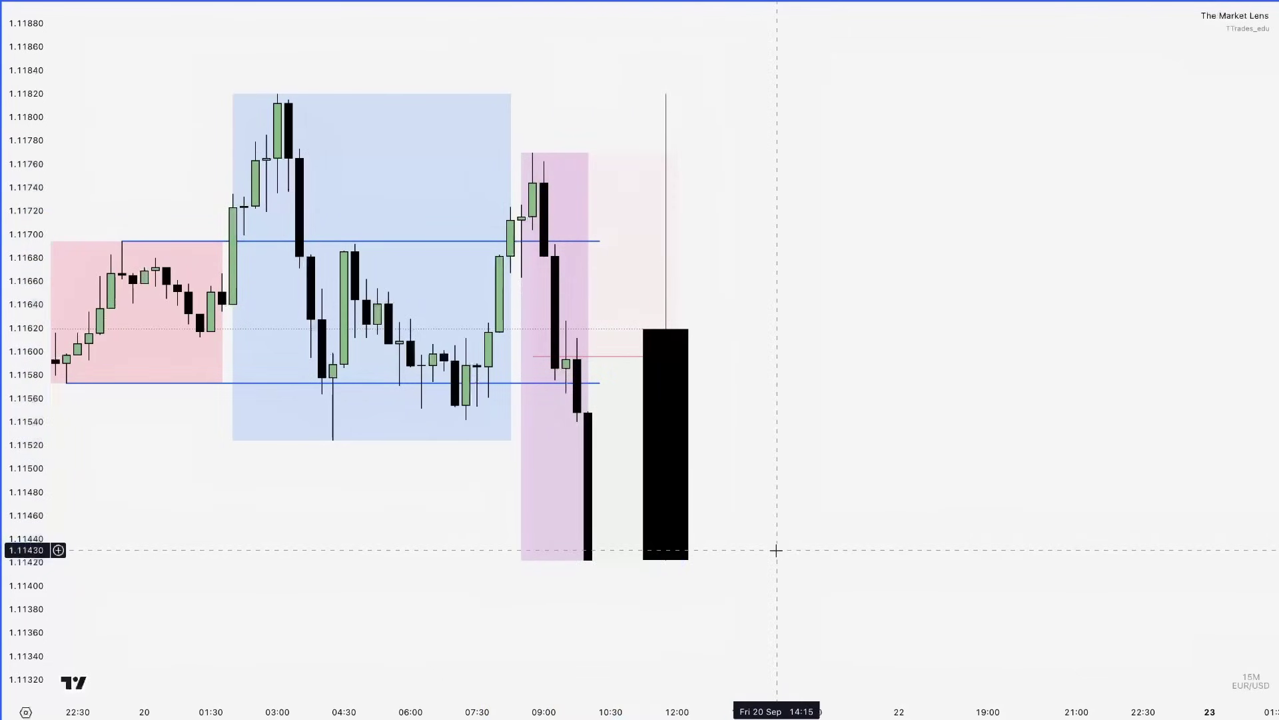
{"action": "key", "text": "shift+Right"}
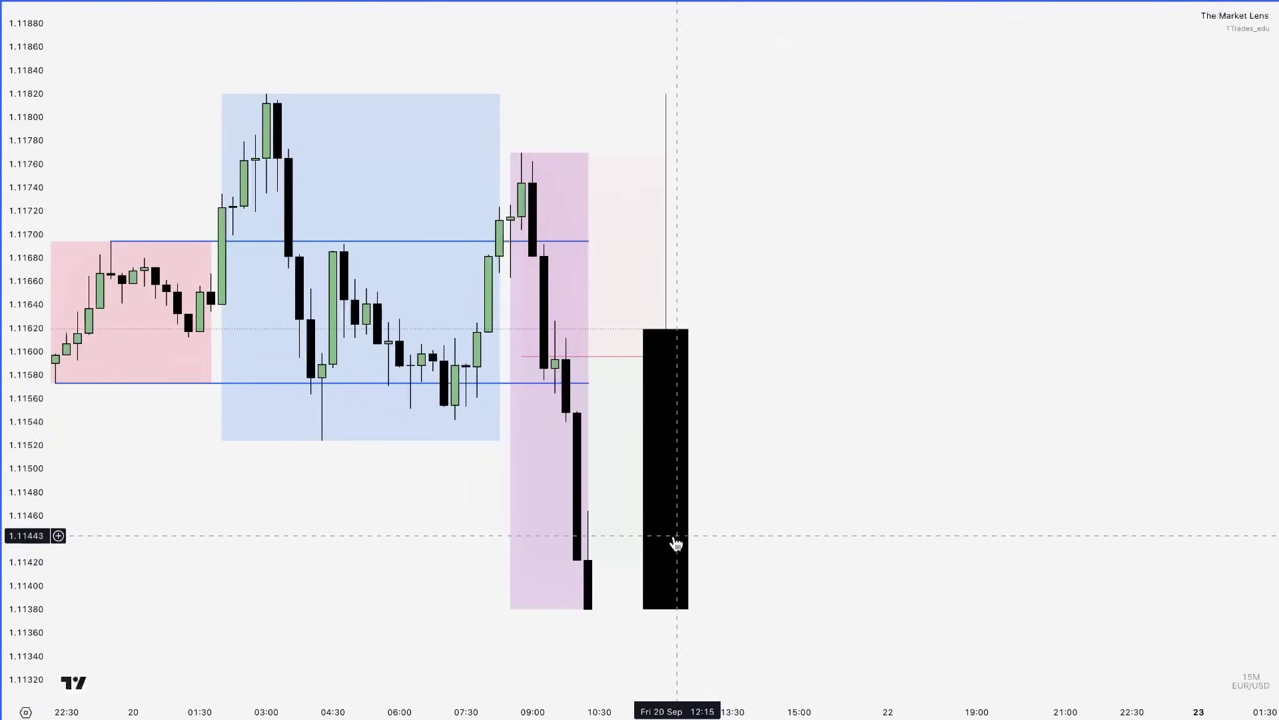
{"action": "key", "text": "shift+Right"}
- Lower the range box to each new session low while replaying further candles
{"action": "left_click", "coordinate": [633, 566]}
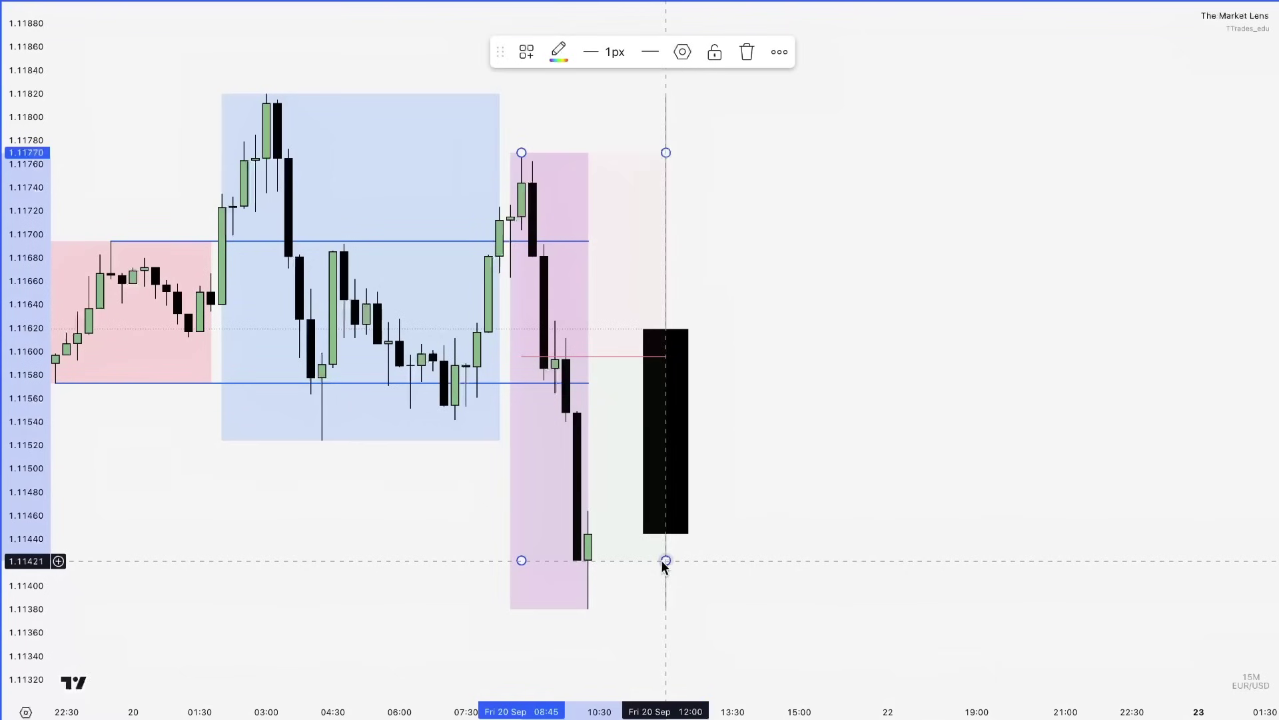
{"action": "left_click_drag", "start_coordinate": [665, 563], "coordinate": [672, 608]}
{"action": "left_click", "coordinate": [759, 569]}
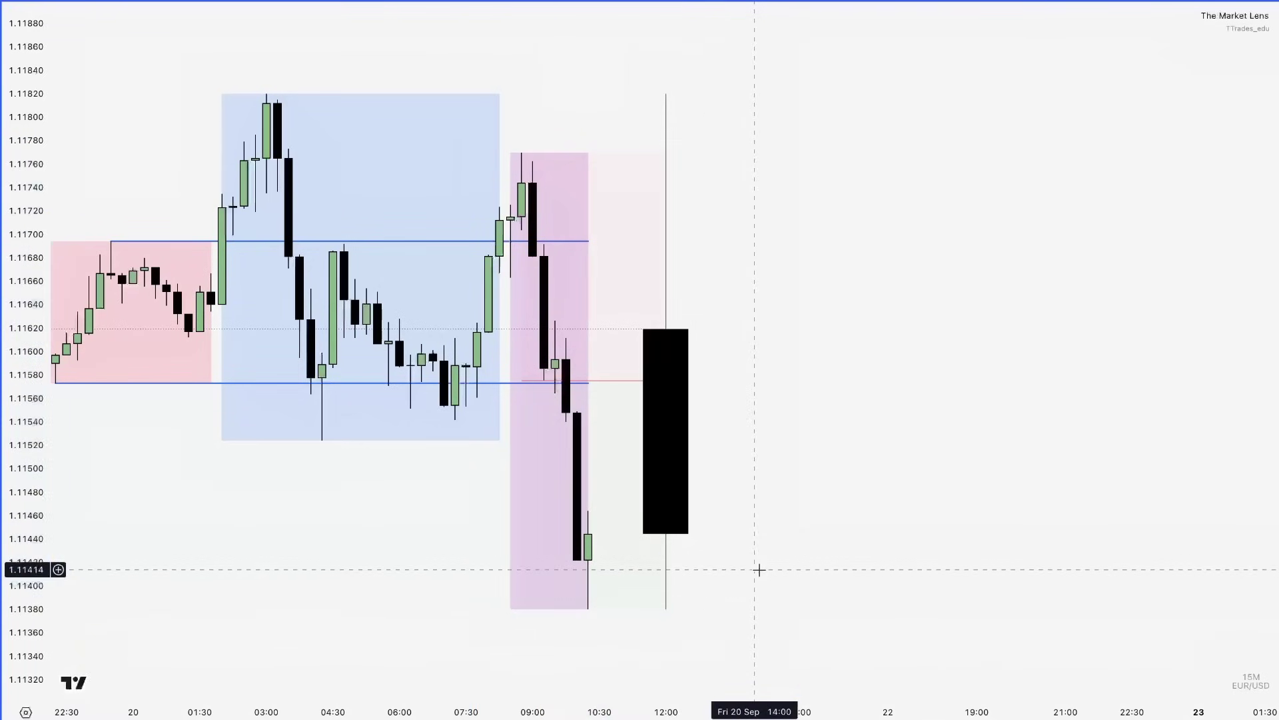
{"action": "key", "text": "shift+Right"}
{"action": "key", "text": "shift+Right"}
{"action": "key", "text": "shift+Right"}
{"action": "key", "text": "shift+Right"}
{"action": "key", "text": "shift+Right"}
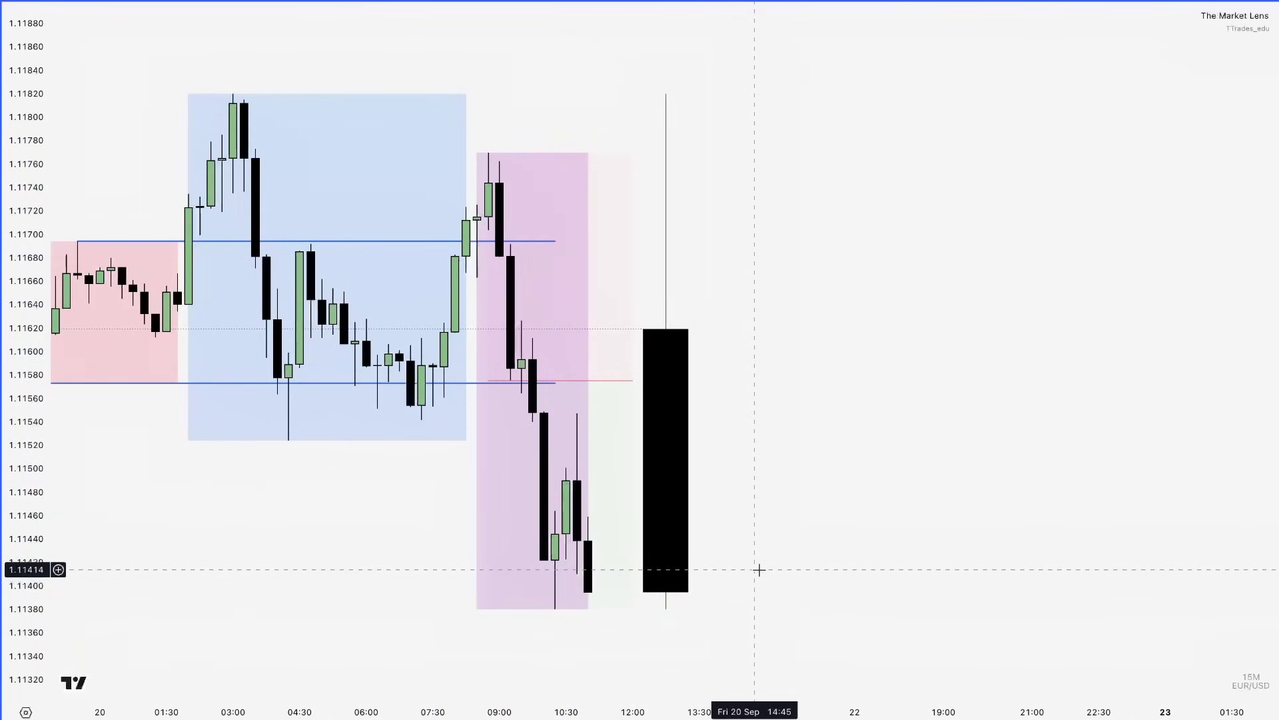
{"action": "key", "text": "shift+Right"}
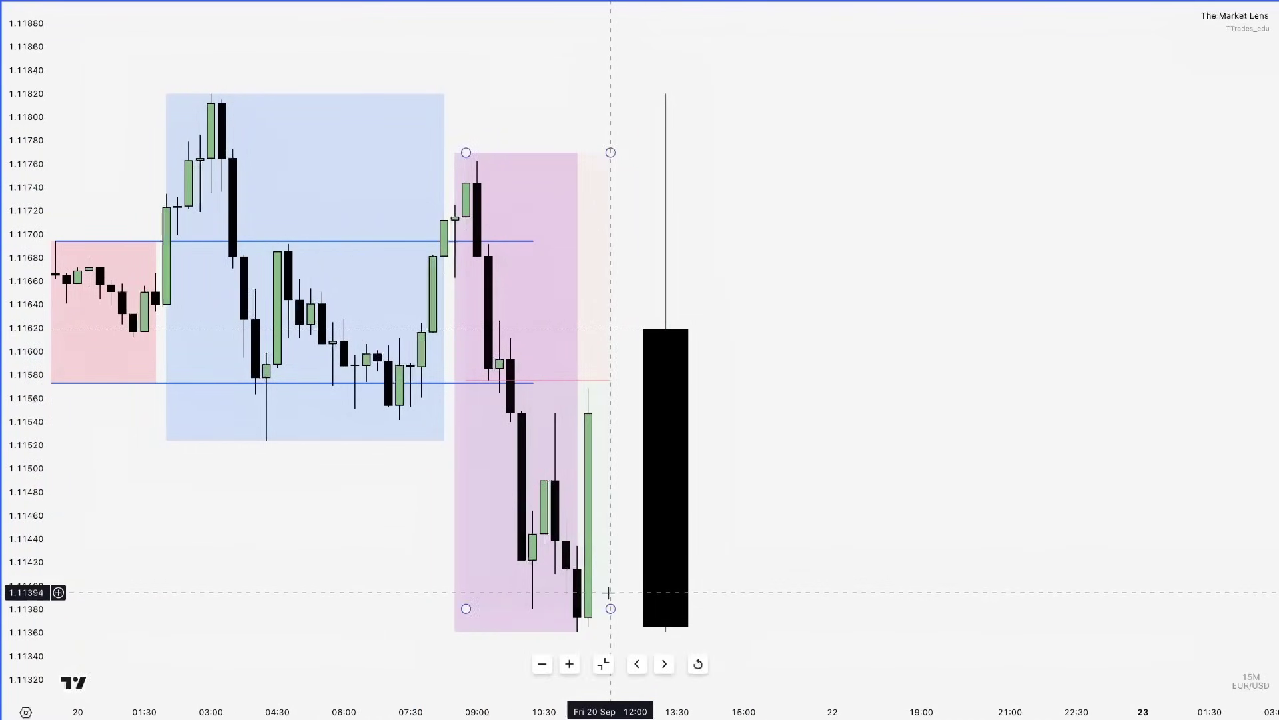
{"action": "left_click_drag", "start_coordinate": [610, 608], "coordinate": [613, 630]}
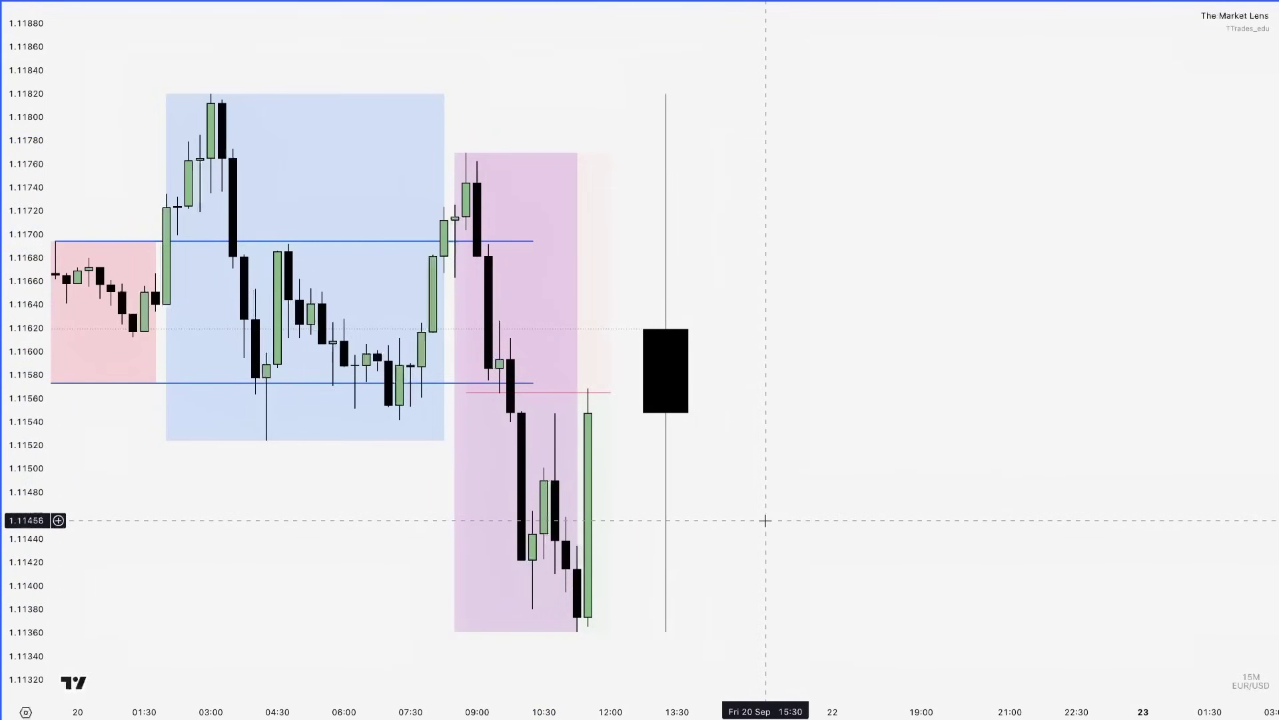
{"action": "key", "text": "shift+Right"}
{"action": "key", "text": "shift+Right"}
{"action": "key", "text": "shift+Right"}
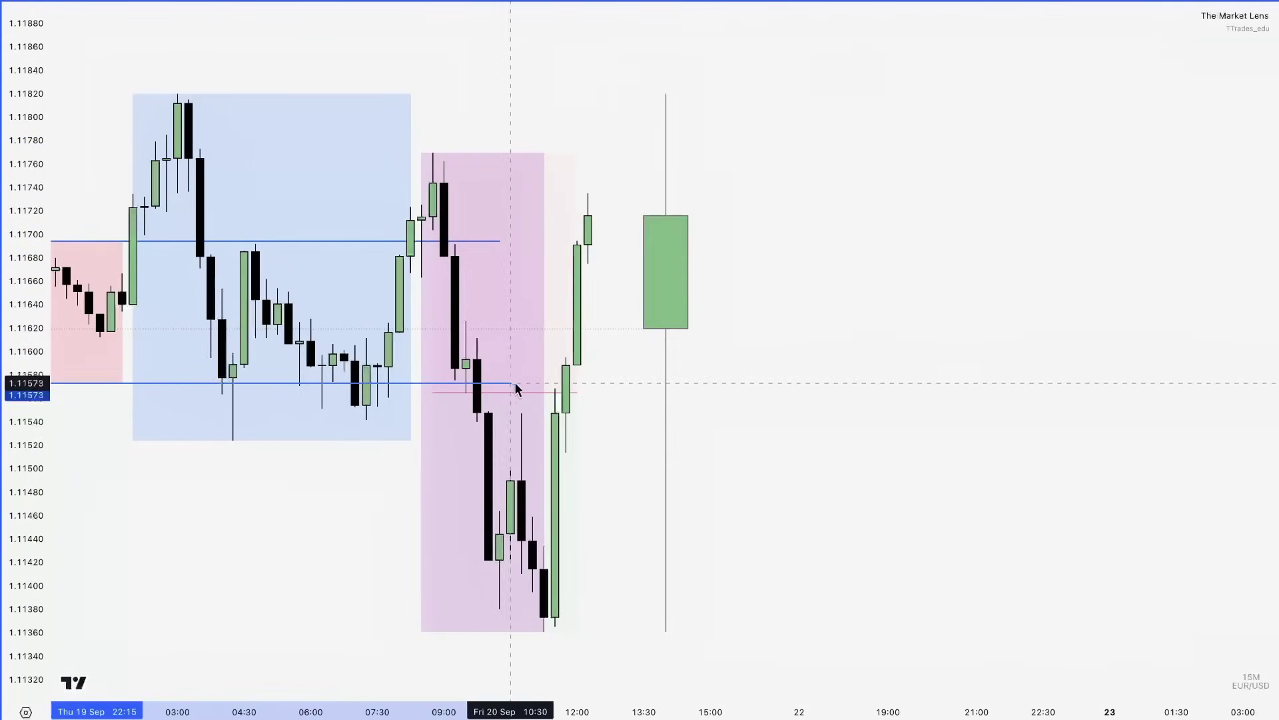
- Extend the upper Asia range line past the rally and rescale the chart to fit all candles
{"action": "left_click", "coordinate": [610, 383]}
{"action": "left_click_drag", "start_coordinate": [500, 240], "coordinate": [609, 247]}
{"action": "scroll", "coordinate": [722, 414], "scroll_direction": "down", "scroll_amount": 4}
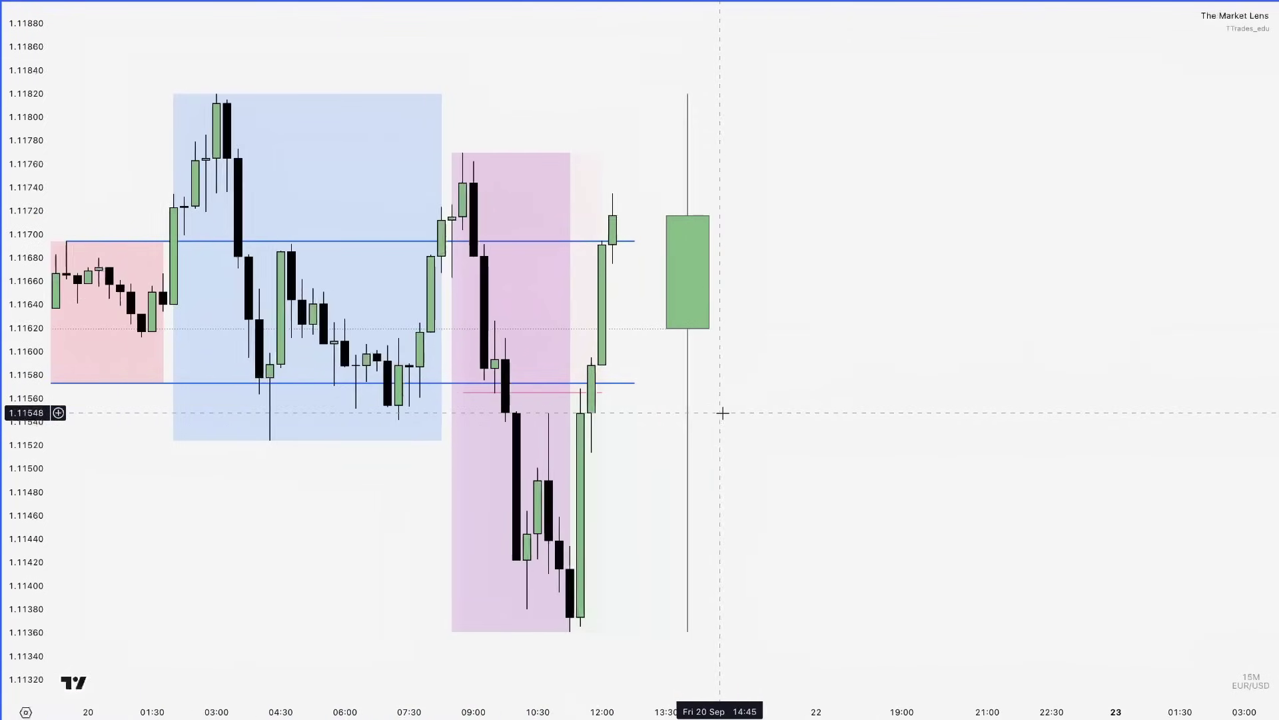
{"action": "scroll", "coordinate": [724, 413], "scroll_direction": "down", "scroll_amount": 2}
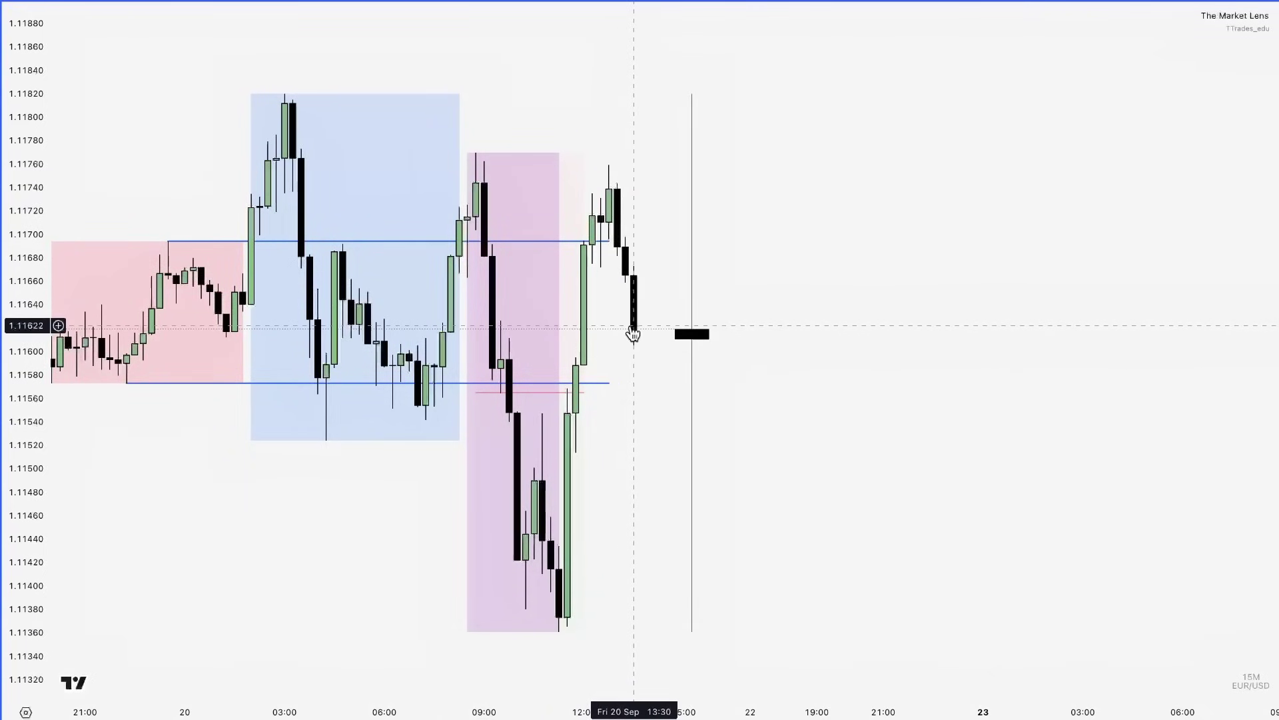
{"action": "scroll", "coordinate": [831, 374], "scroll_direction": "down", "scroll_amount": 3}
{"action": "scroll", "coordinate": [820, 357], "scroll_direction": "left", "scroll_amount": 5}
{"action": "left_click_drag", "start_coordinate": [23, 276], "coordinate": [24, 393]}
{"action": "scroll", "coordinate": [1030, 540], "scroll_direction": "right", "scroll_amount": 1}
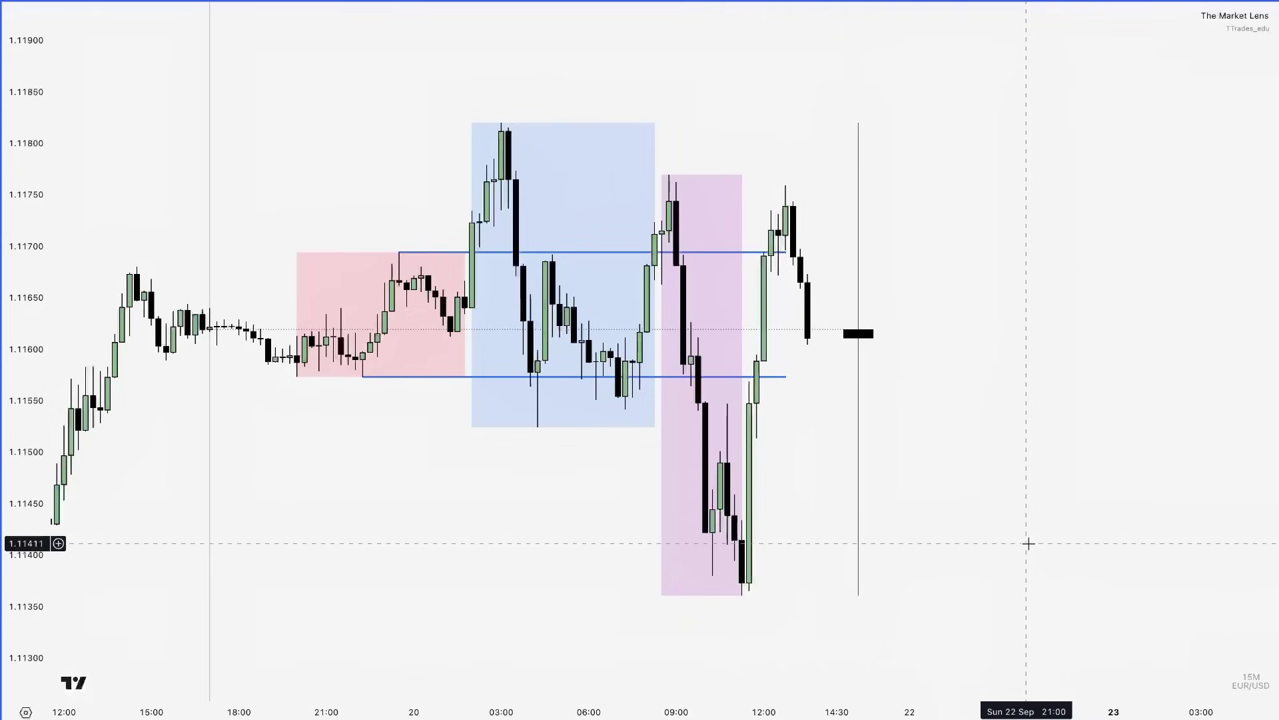